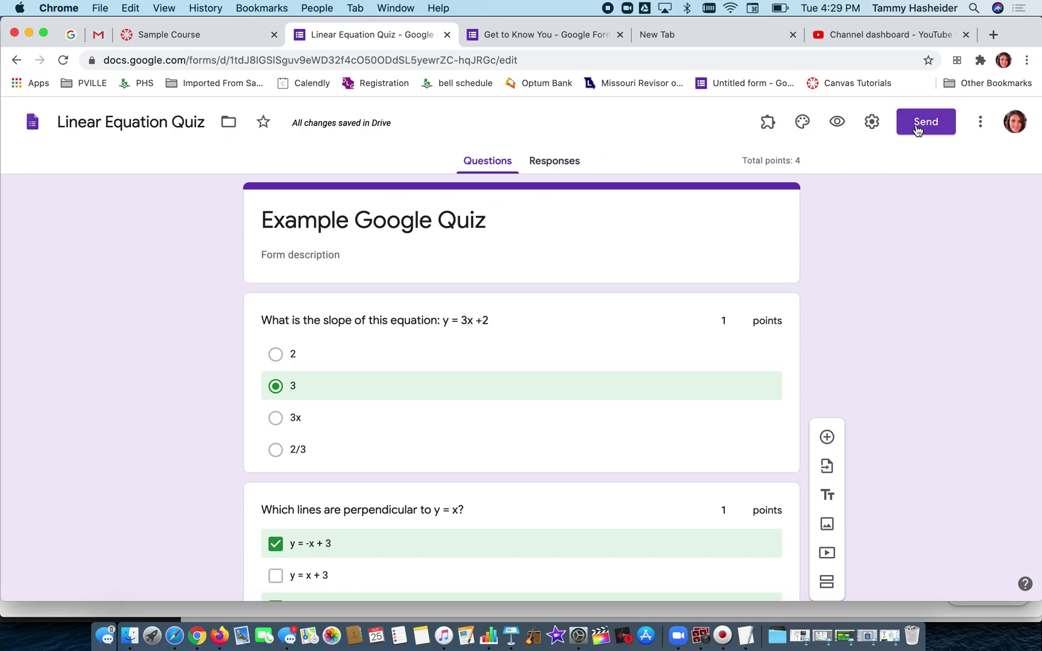
# Turn on Collect email addresses in the quiz's General settings and save the change.
pyautogui.click(872, 127)
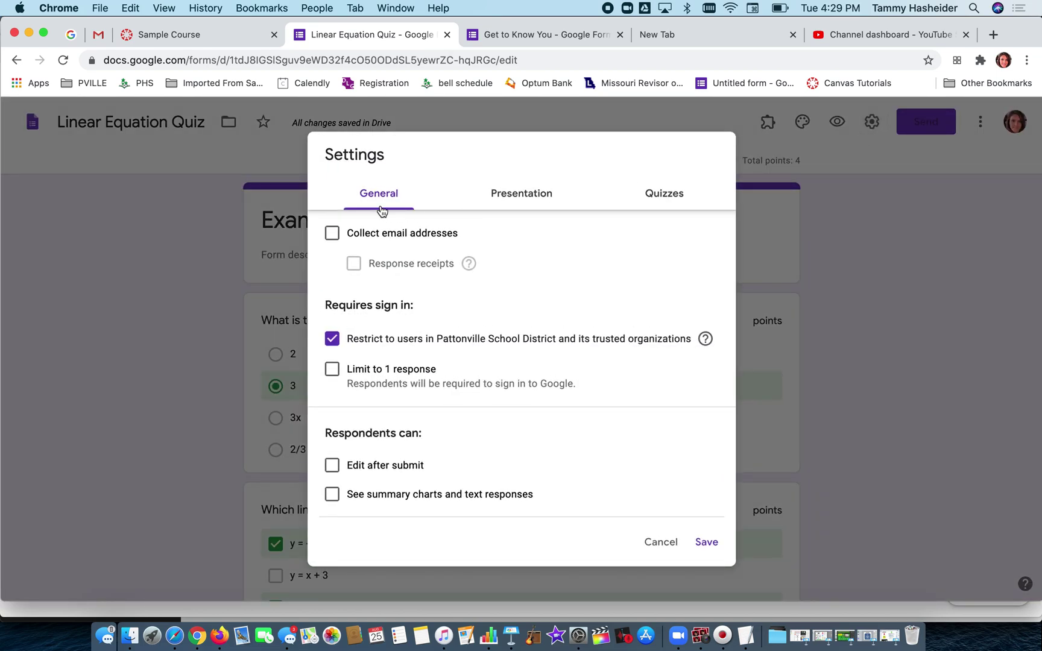
pyautogui.click(332, 233)
pyautogui.click(706, 542)
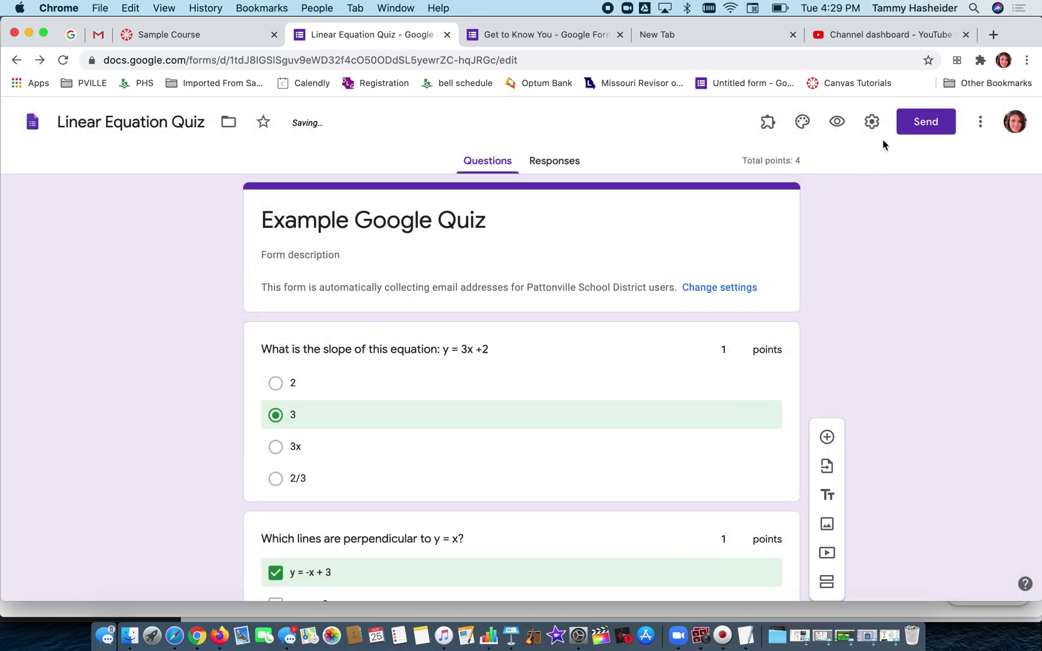
pyautogui.click(935, 129)
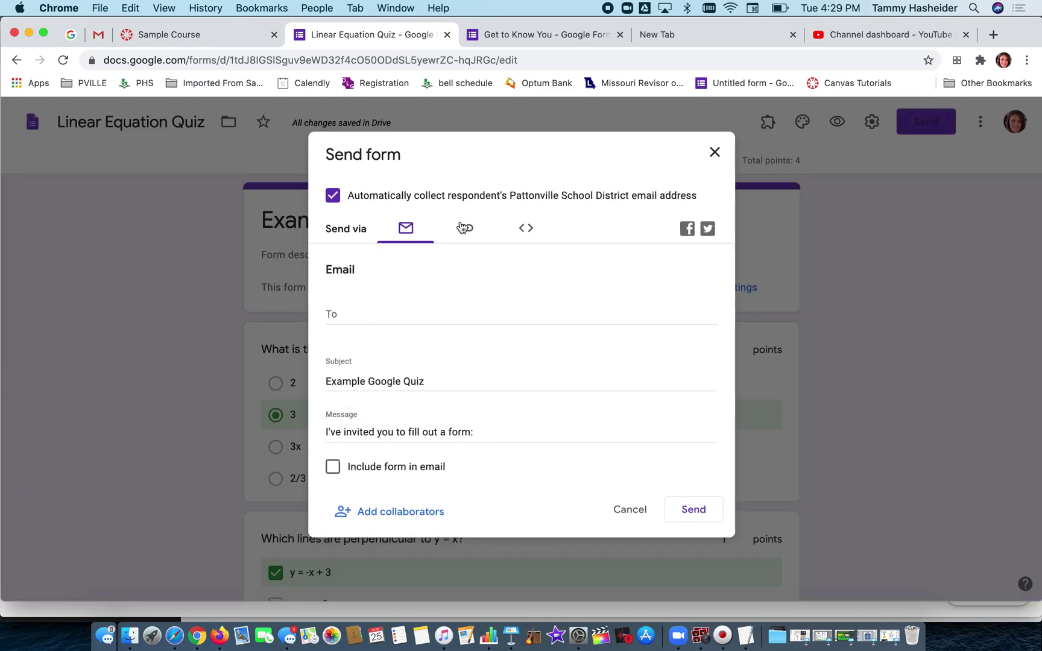
pyautogui.click(466, 230)
pyautogui.click(456, 302)
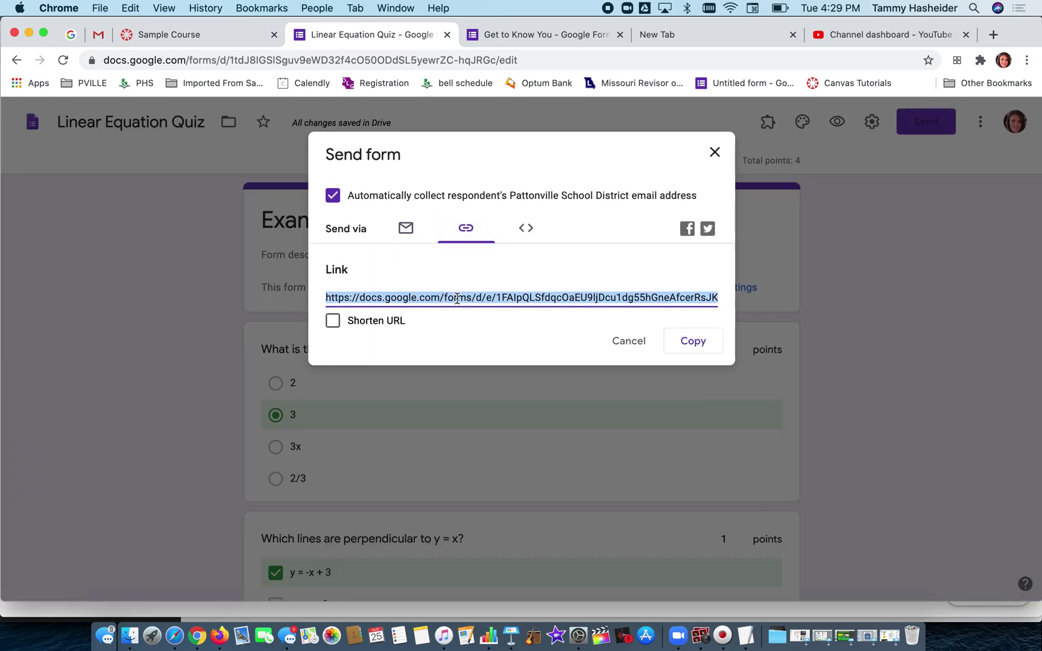
pyautogui.click(525, 240)
pyautogui.click(505, 295)
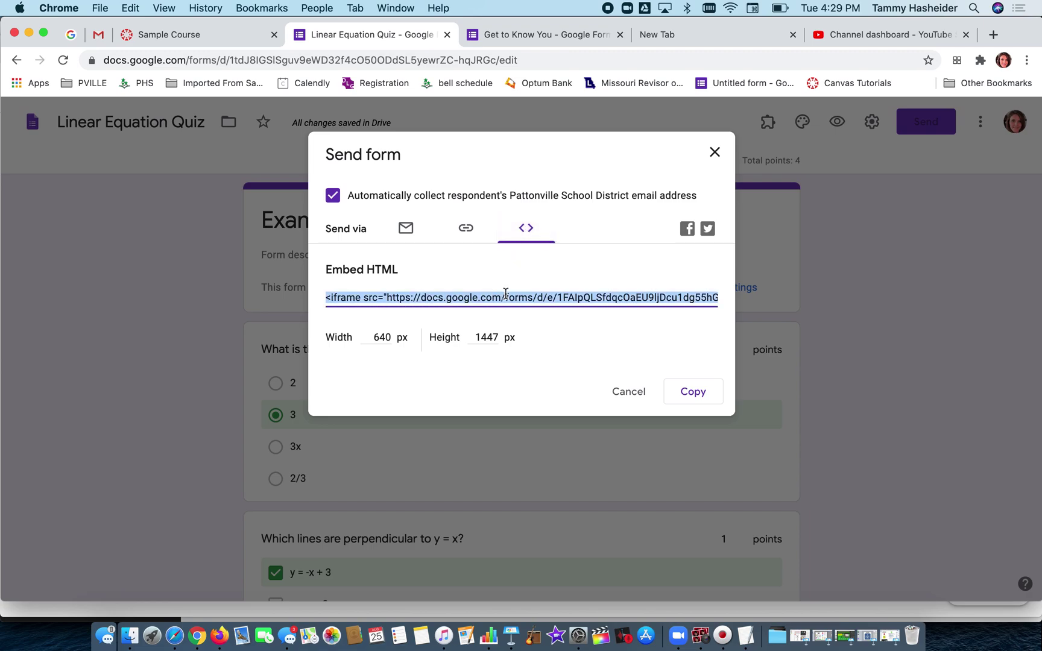
pyautogui.click(466, 230)
pyautogui.click(456, 295)
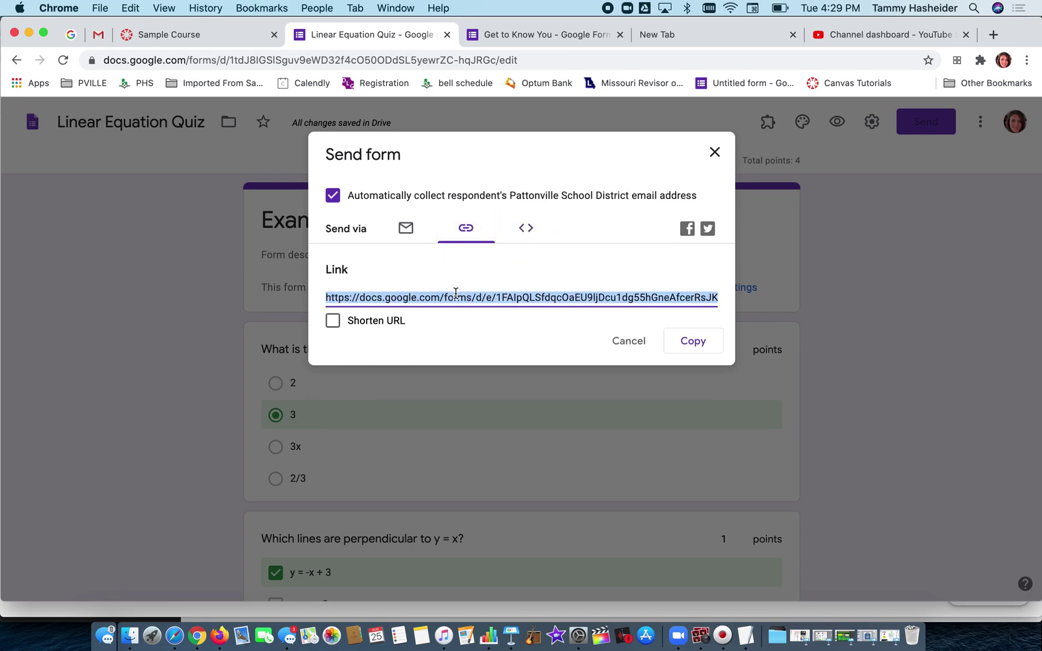
pyautogui.click(642, 349)
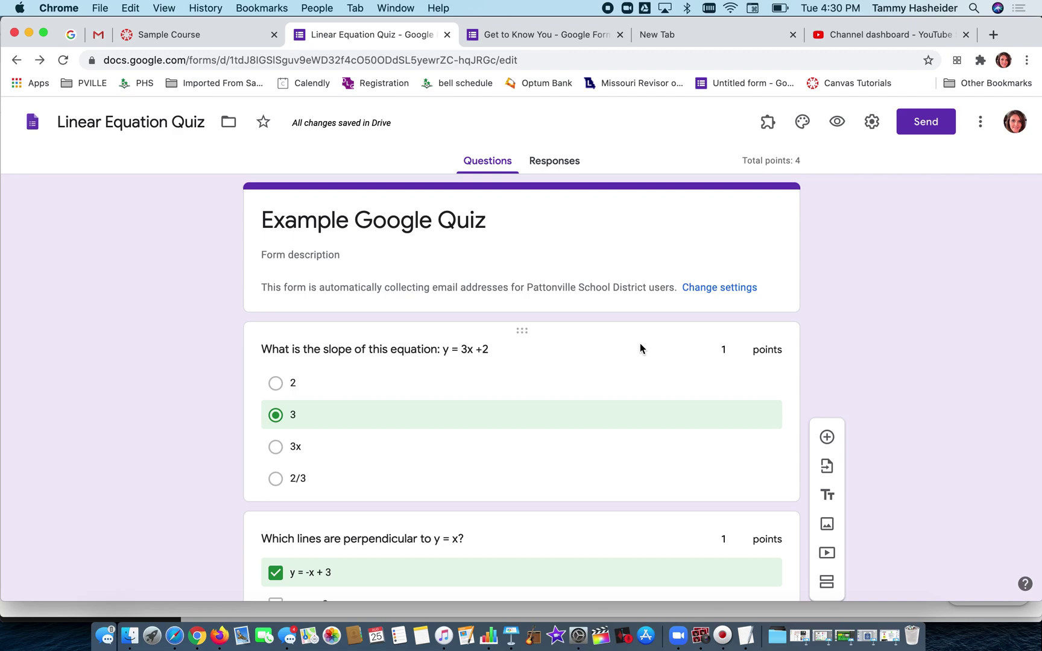
# Copy the quiz's shareable link from the Send dialog and go to the Canvas Sample Course tab.
pyautogui.click(924, 122)
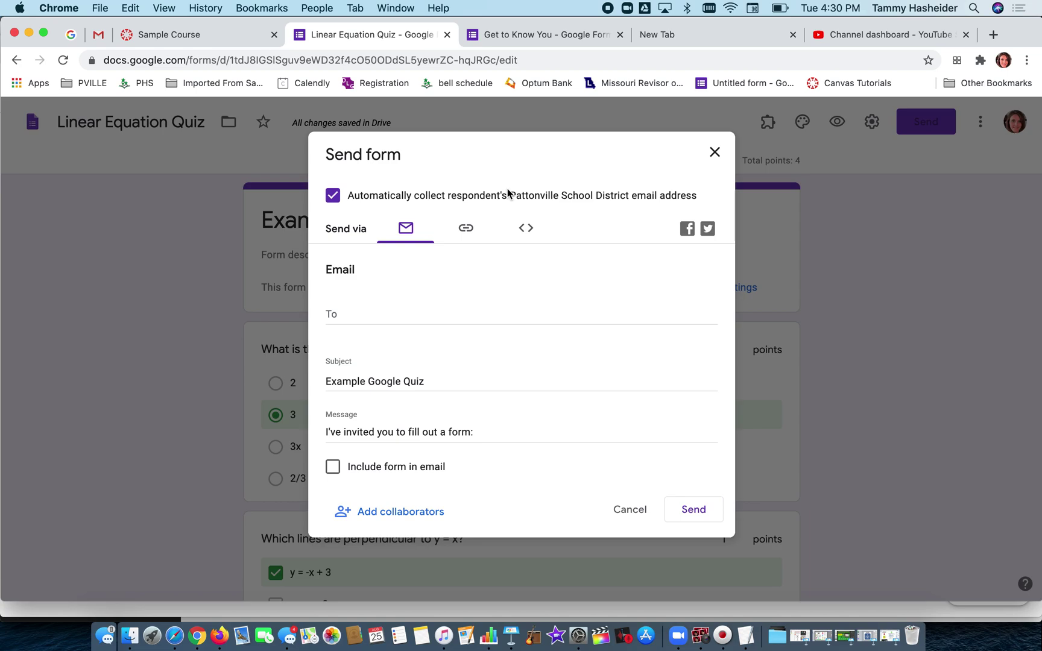
pyautogui.click(465, 228)
pyautogui.click(420, 298)
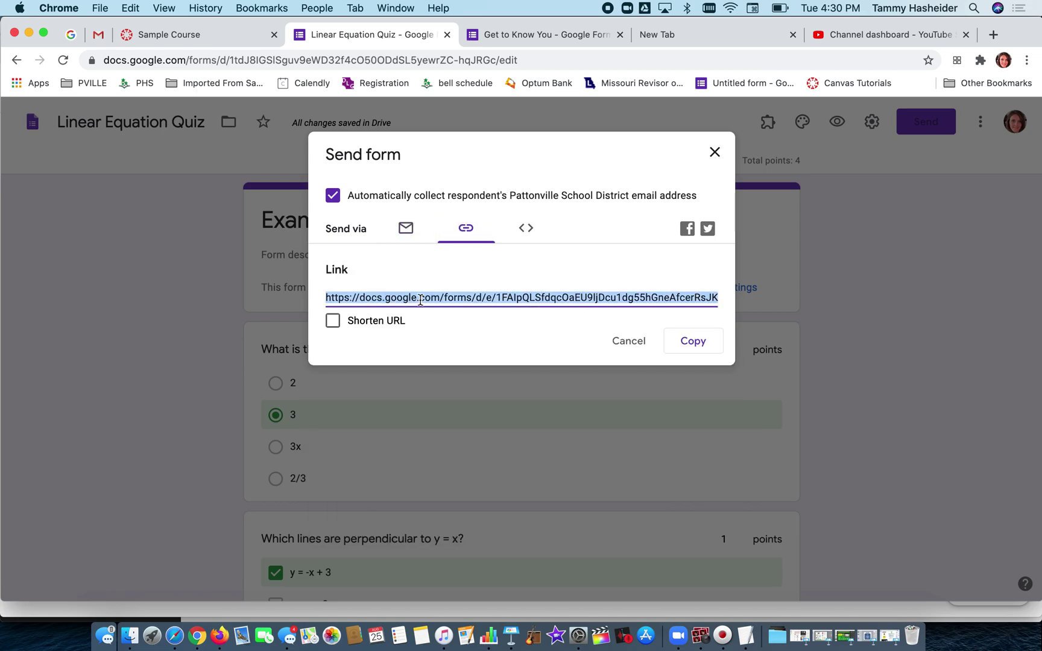
pyautogui.click(700, 350)
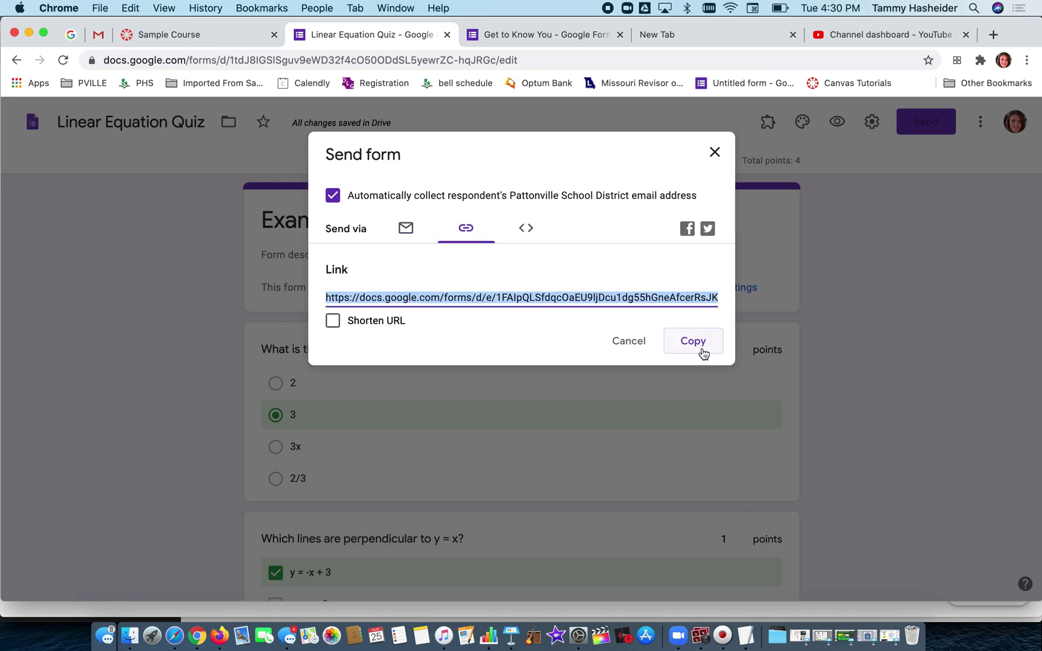
pyautogui.click(143, 38)
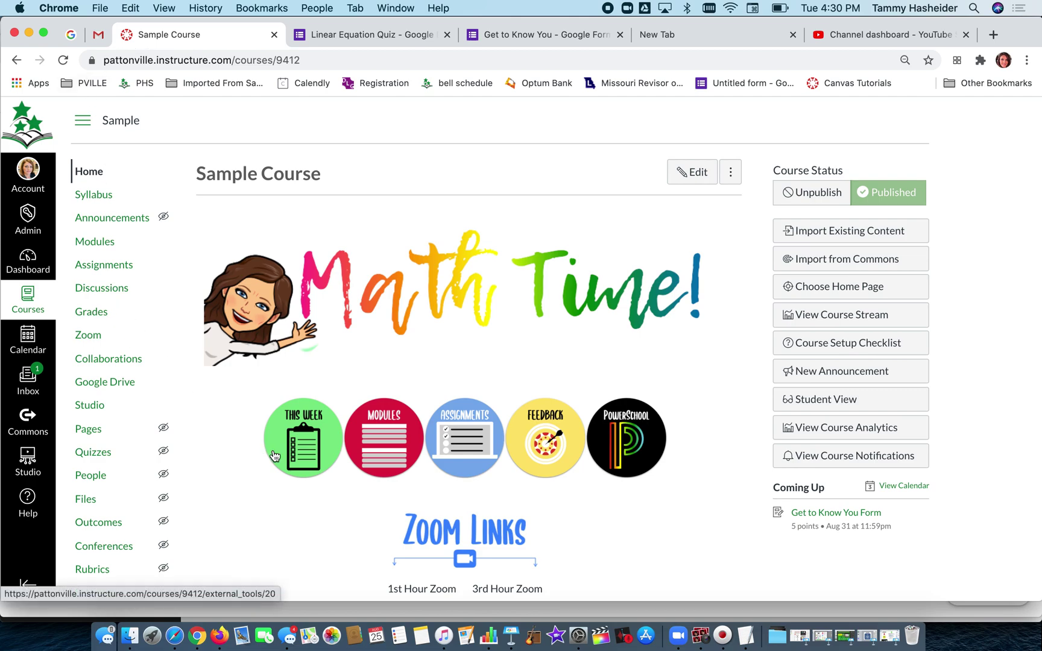
# Open This Week's Weekly Agenda for editing and prepare an empty line under Tuesday.
pyautogui.click(311, 437)
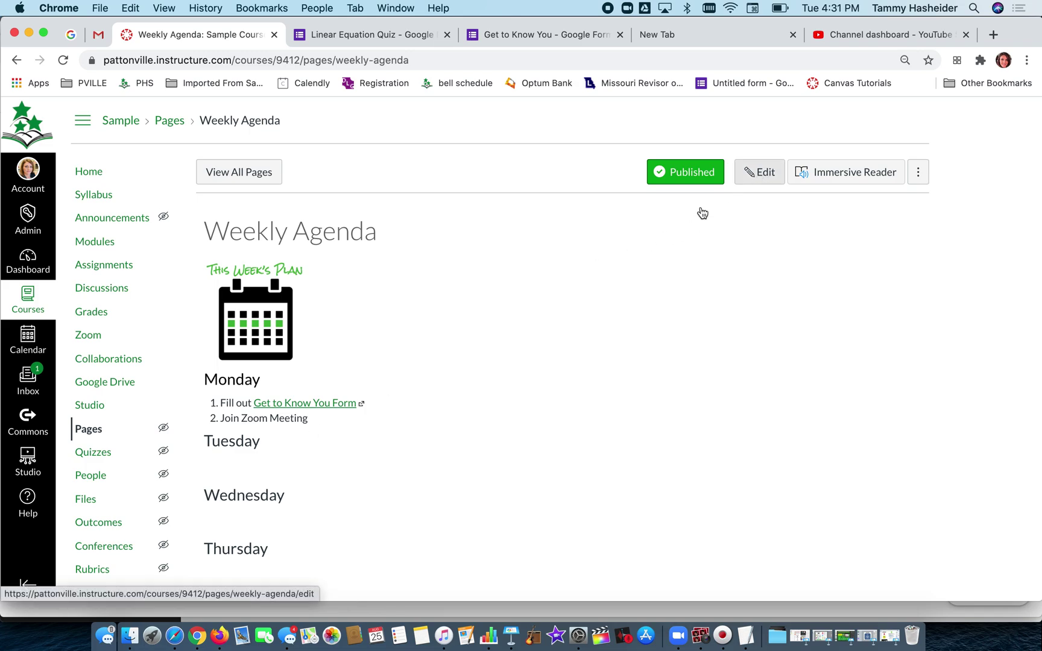
pyautogui.click(773, 179)
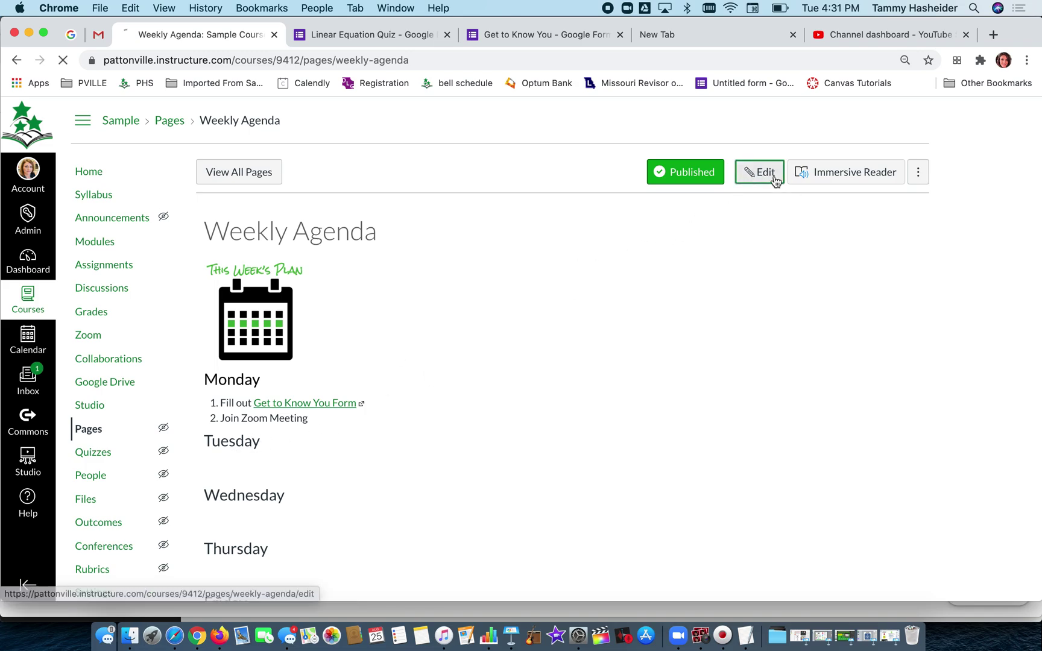
pyautogui.click(331, 432)
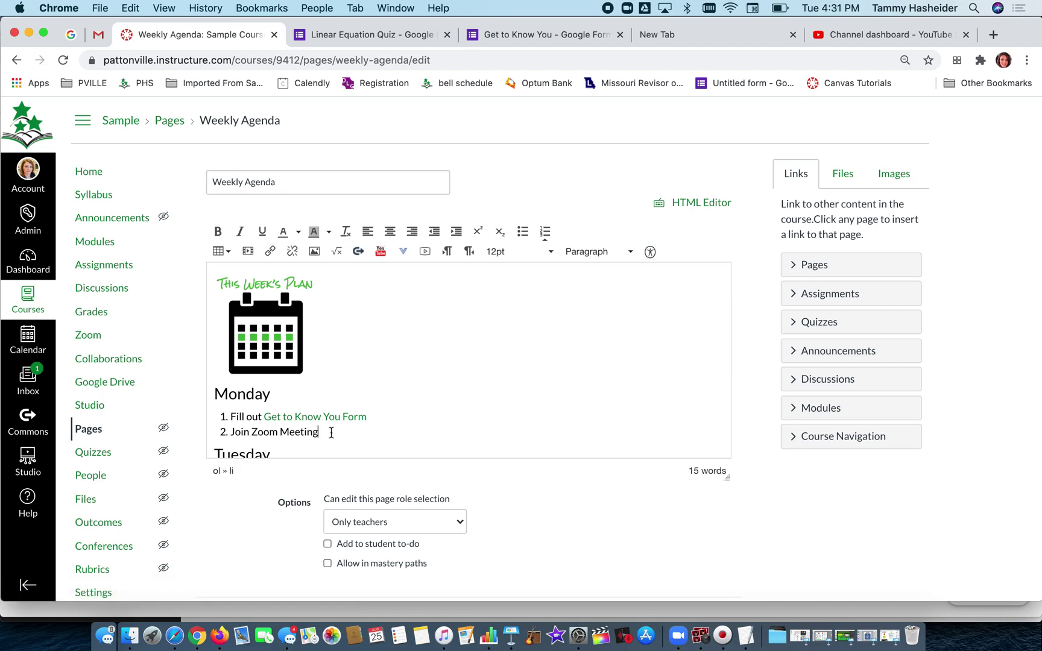
pyautogui.press('Return')
pyautogui.press('BackSpace')
pyautogui.press('Return')
pyautogui.press('Return')
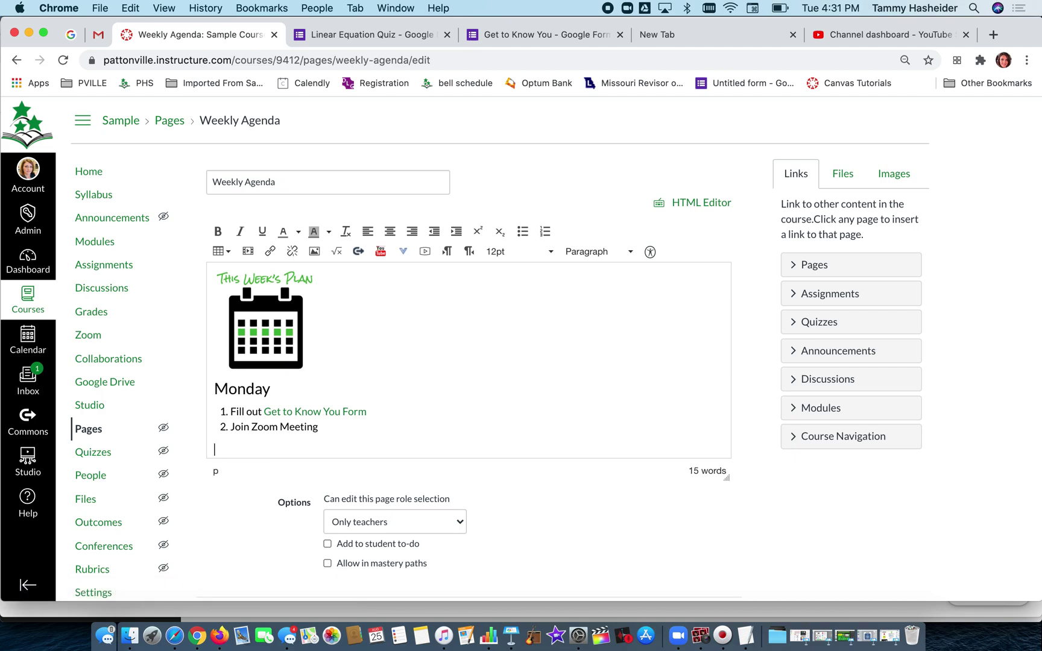
pyautogui.write('n')
pyautogui.press('BackSpace')
pyautogui.scroll(-3, 422, 362)
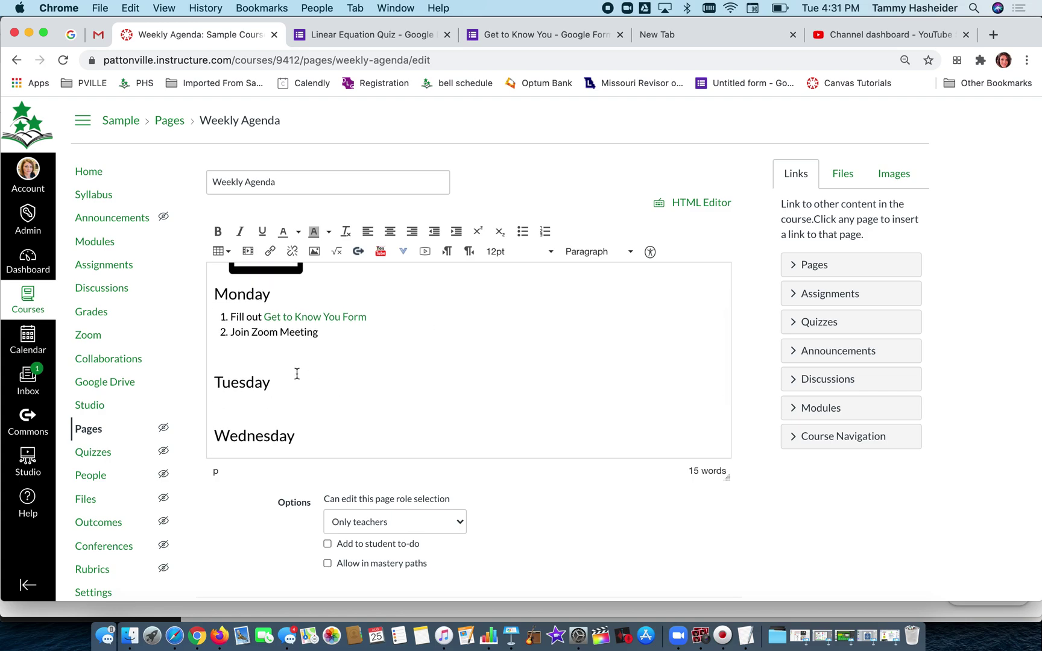
pyautogui.click(276, 402)
pyautogui.press('BackSpace')
pyautogui.press('Return')
# Add a Tuesday numbered list: 'Join Zoom Meeting' and 'Take this Google Quiz on Linear Equations just to get some feedback on how you're doing.'.
pyautogui.click(545, 231)
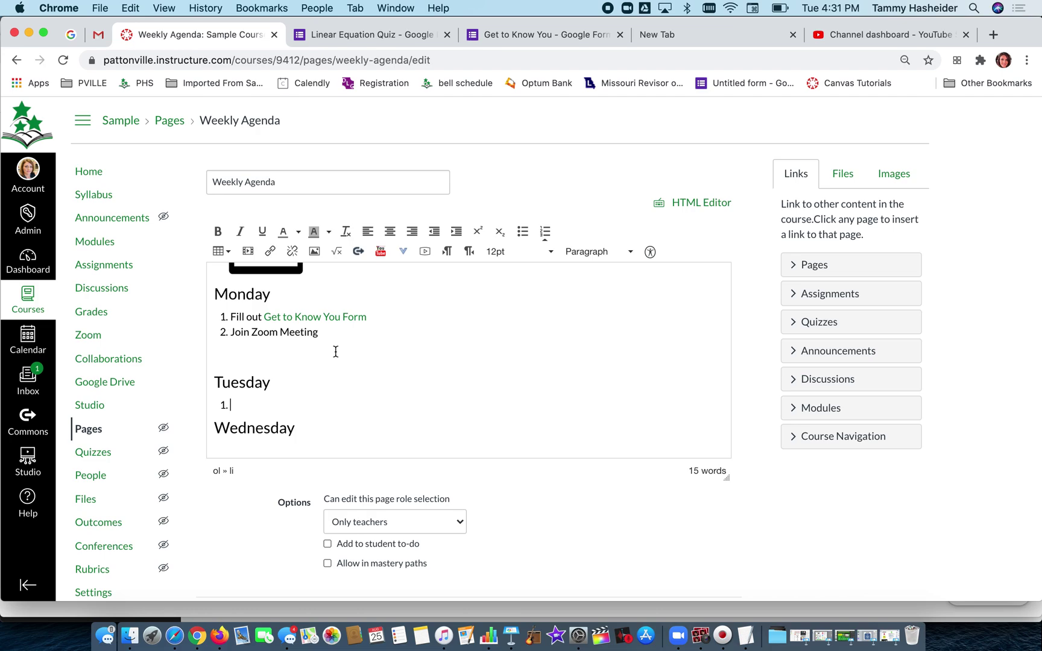
pyautogui.write('Join Zoom Meeting')
pyautogui.press('Return')
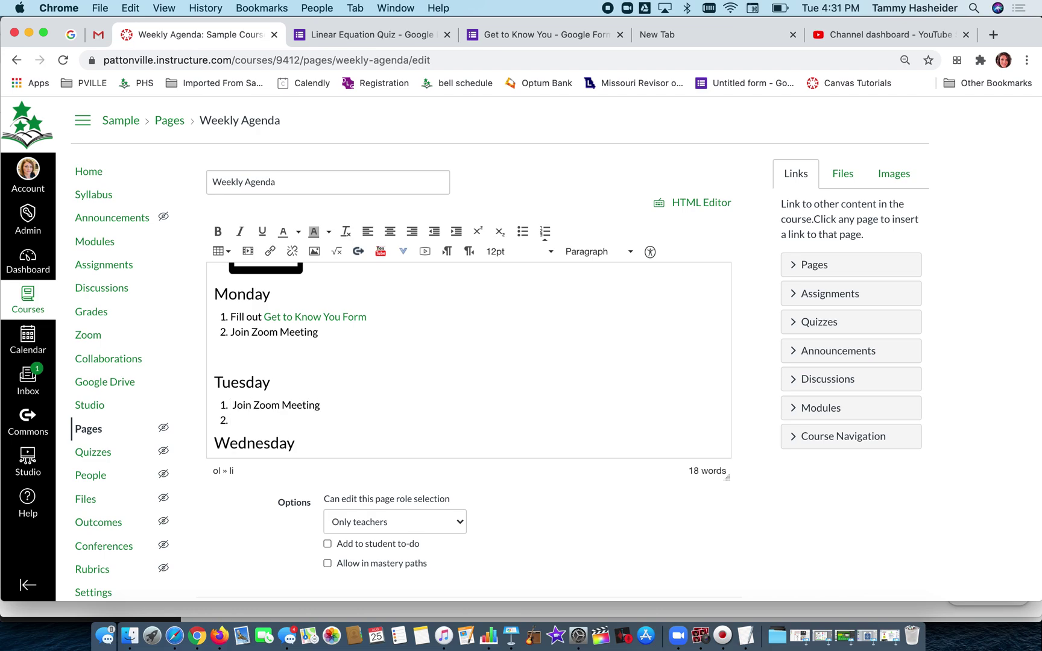
pyautogui.write('Fill o')
pyautogui.press('BackSpace')
pyautogui.press('BackSpace')
pyautogui.press('BackSpace')
pyautogui.press('BackSpace')
pyautogui.write('Take this Google Quiz on Lea')
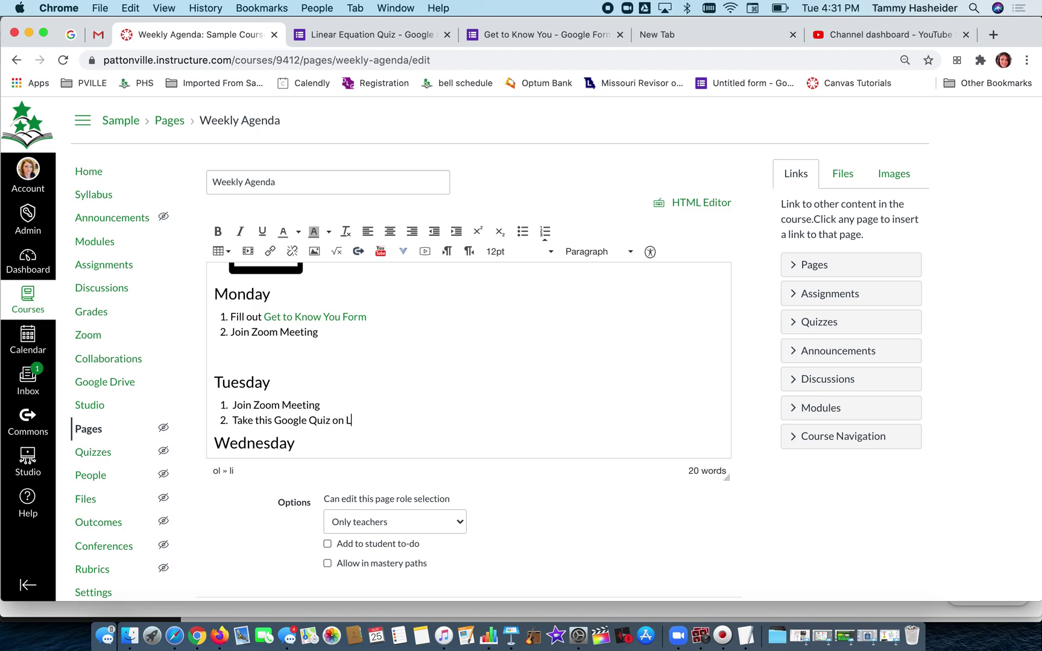
pyautogui.press('BackSpace')
pyautogui.press('BackSpace')
pyautogui.write('inear EQuation')
pyautogui.press('BackSpace')
pyautogui.press('BackSpace')
pyautogui.press('BackSpace')
pyautogui.press('BackSpace')
pyautogui.press('BackSpace')
pyautogui.press('BackSpace')
pyautogui.press('BackSpace')
pyautogui.write('quations just to ge')
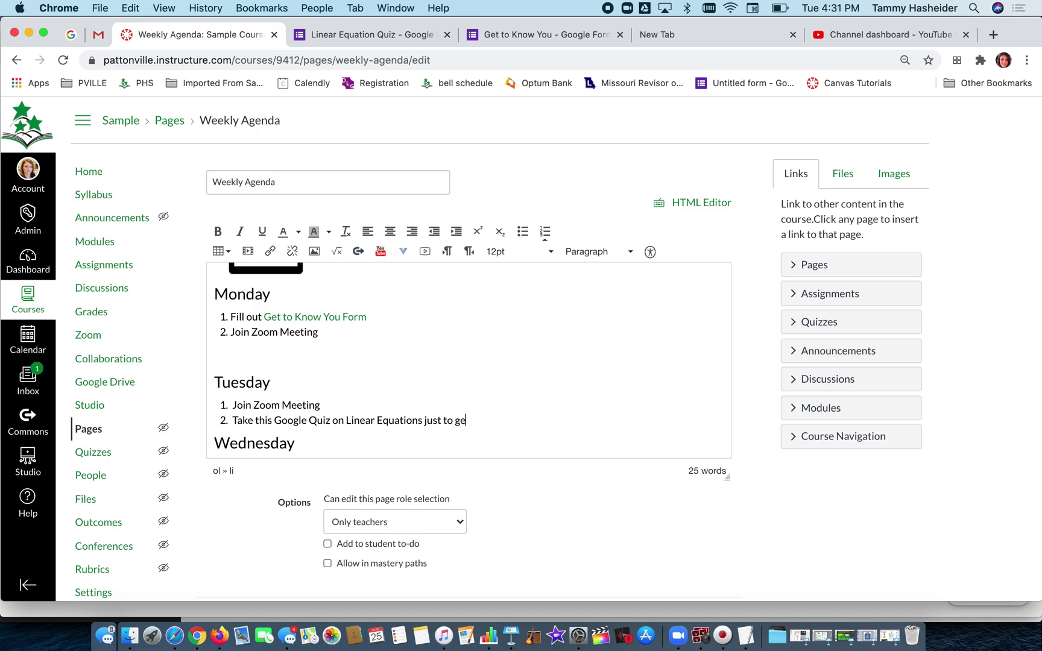
pyautogui.write("t some feedback on how you're doing.")
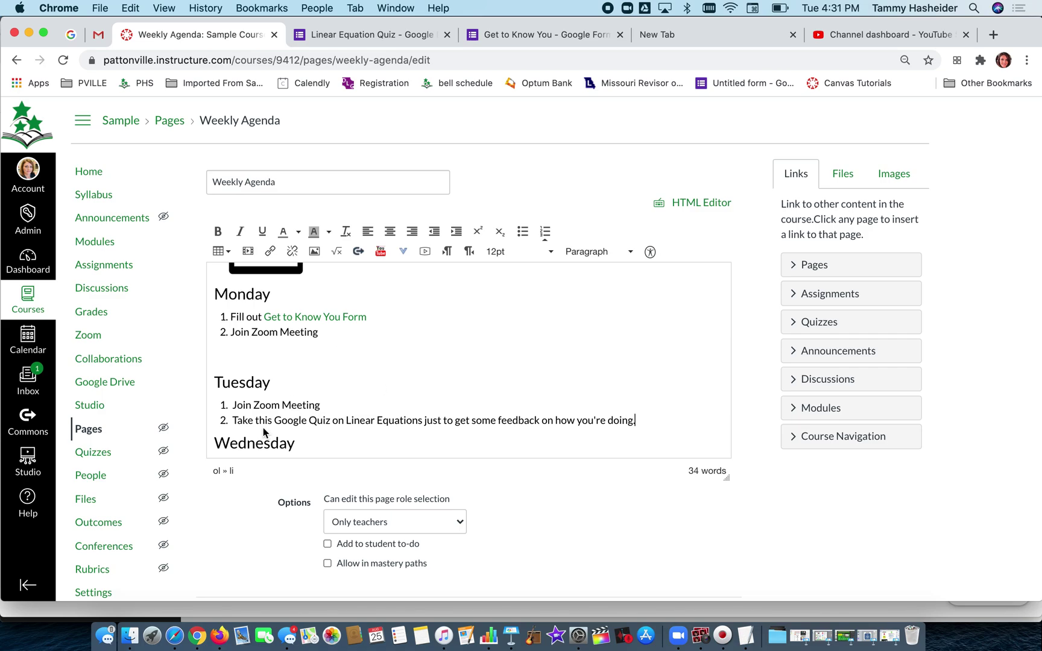
# Link 'Google Quiz on Linear Equations' to the pasted quiz URL, opening in a new window.
pyautogui.moveTo(274, 419); pyautogui.dragTo(422, 420)
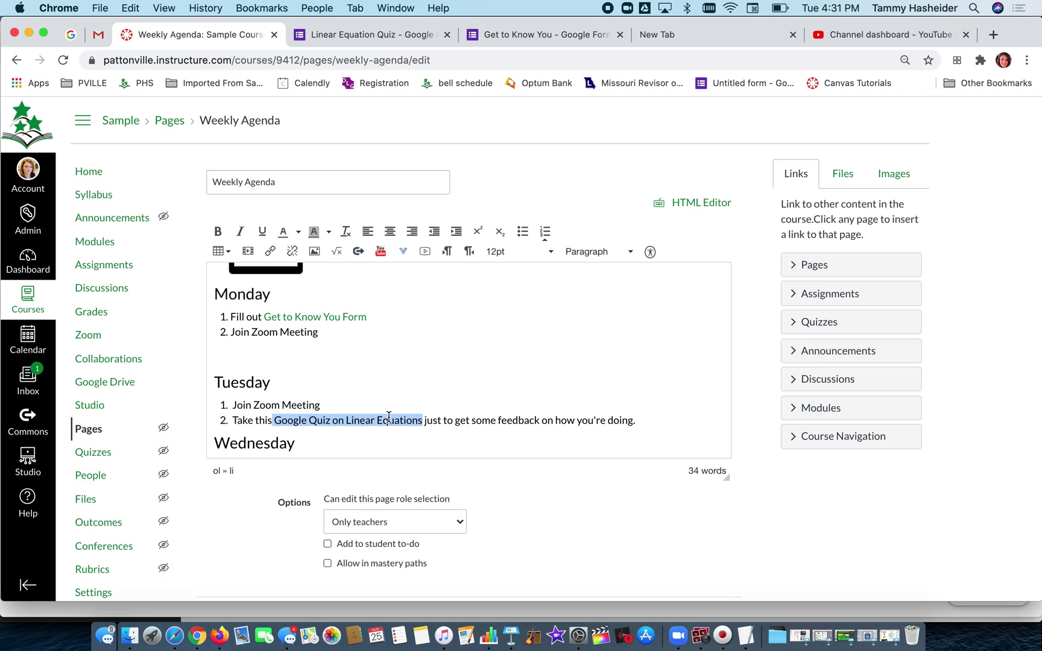
pyautogui.press('super+k')
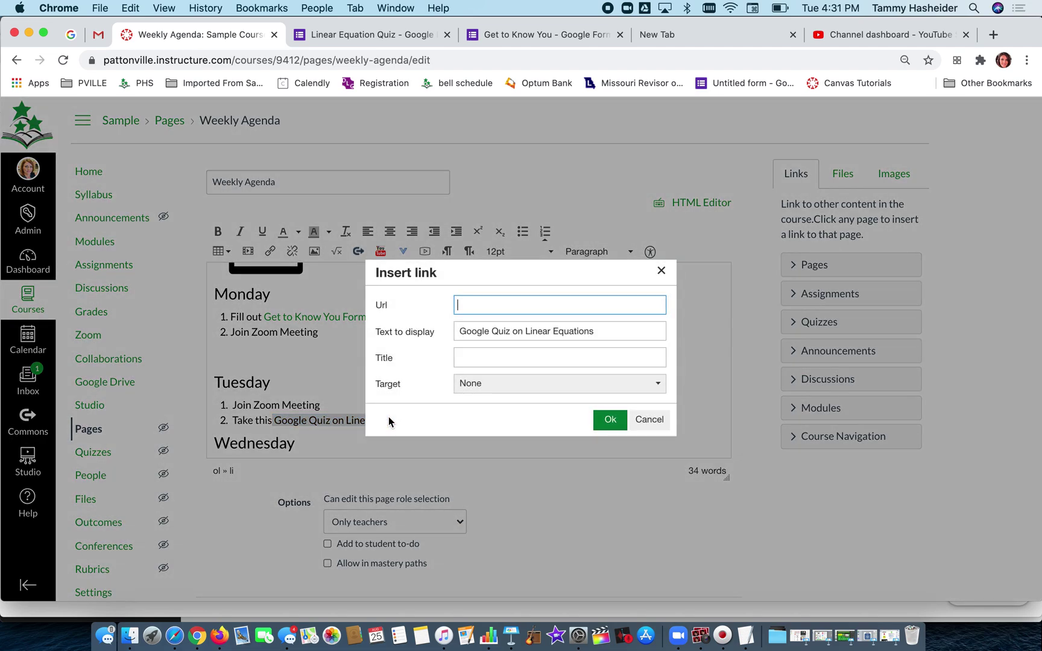
pyautogui.click(480, 302)
pyautogui.press('super+v')
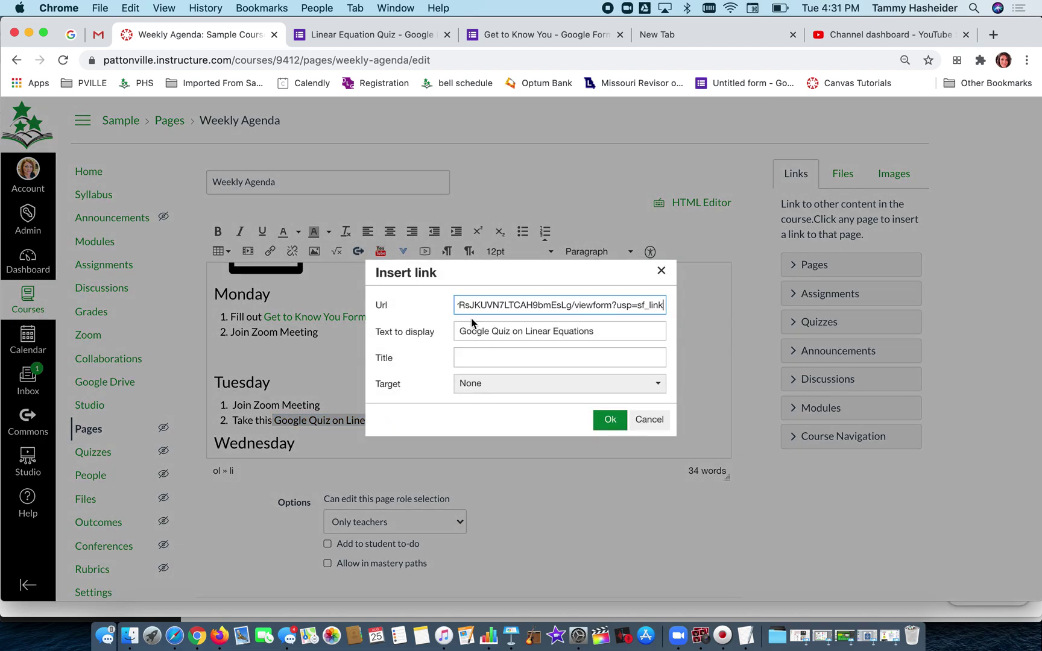
pyautogui.click(482, 393)
pyautogui.click(487, 427)
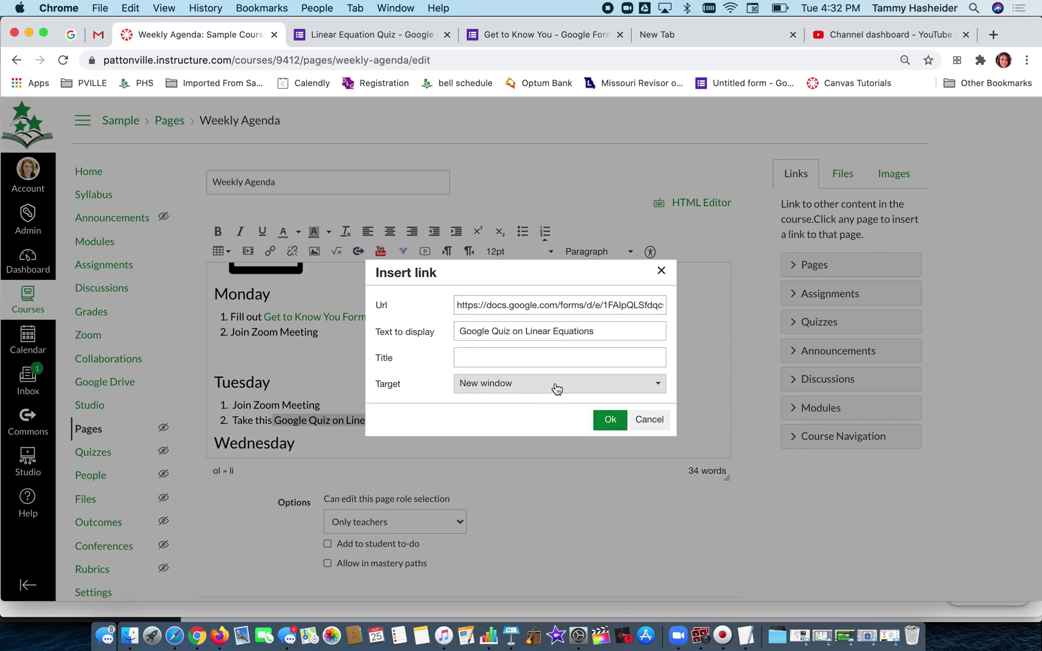
pyautogui.click(610, 420)
# Add an empty line after Tuesday's list and save the Weekly Agenda page.
pyautogui.click(536, 437)
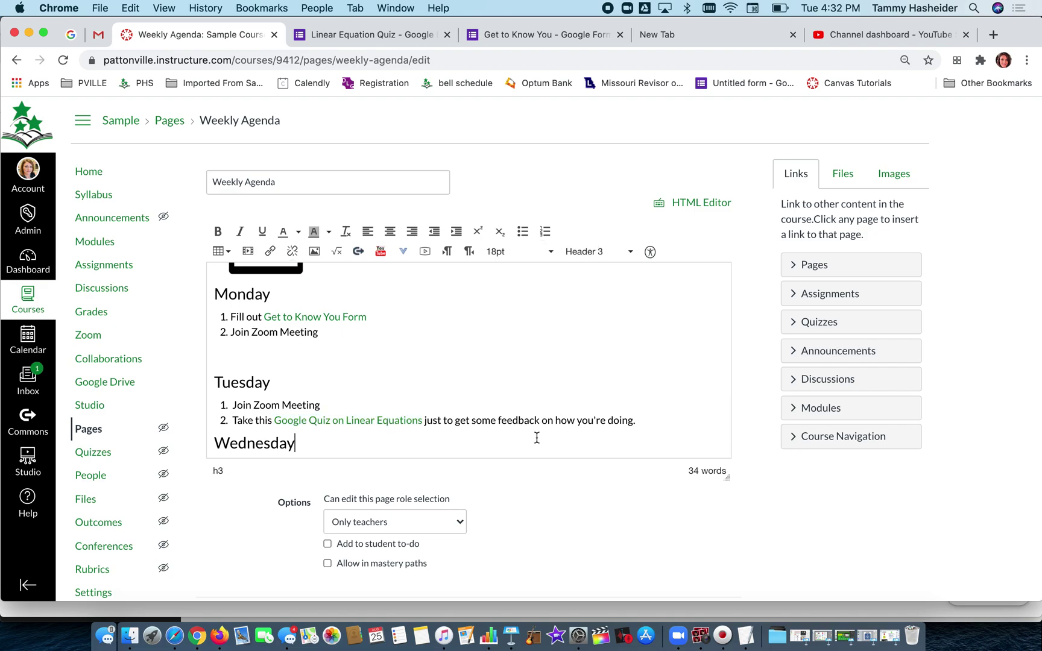
pyautogui.click(655, 420)
pyautogui.press('Return')
pyautogui.press('Return')
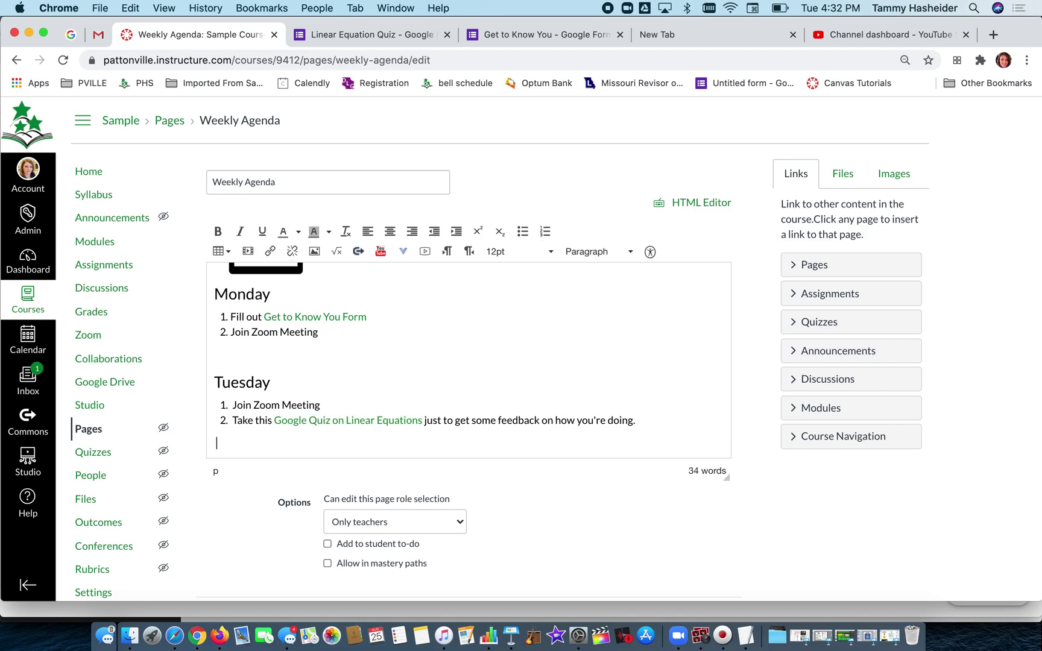
pyautogui.scroll(-5, 469, 362)
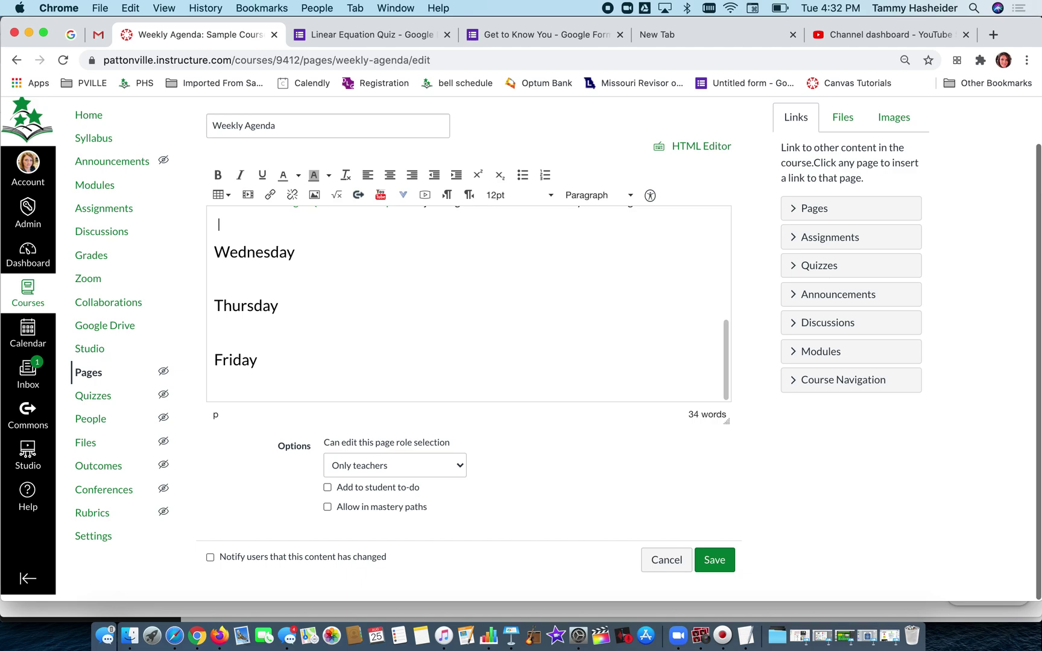
pyautogui.click(716, 567)
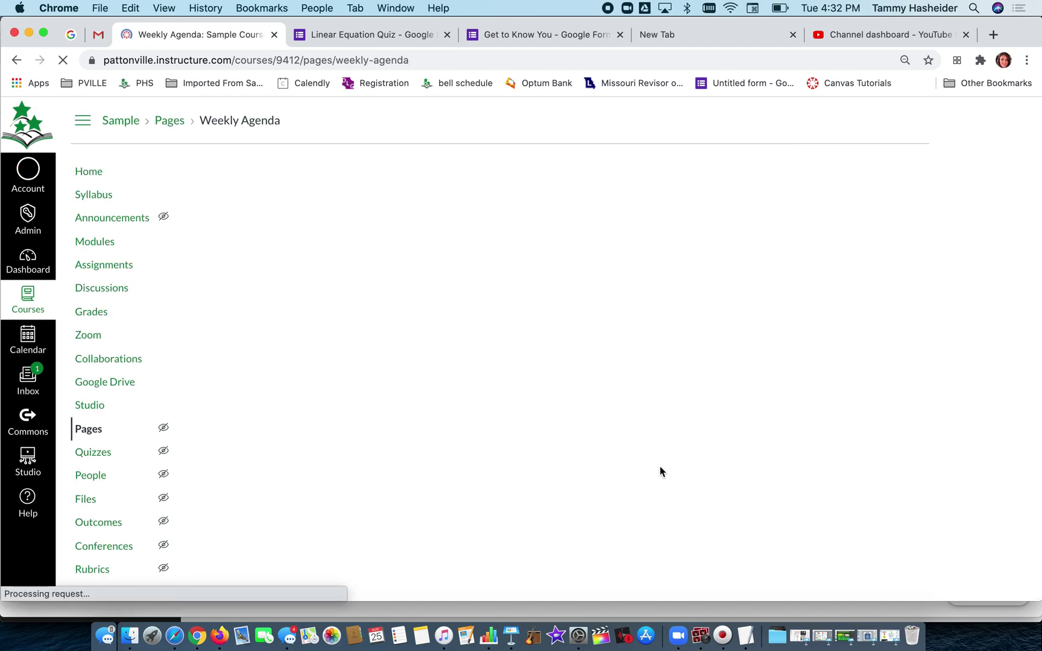
# From the course home, open This Week's agenda and follow Tuesday's Google Quiz on Linear Equations link.
pyautogui.click(89, 171)
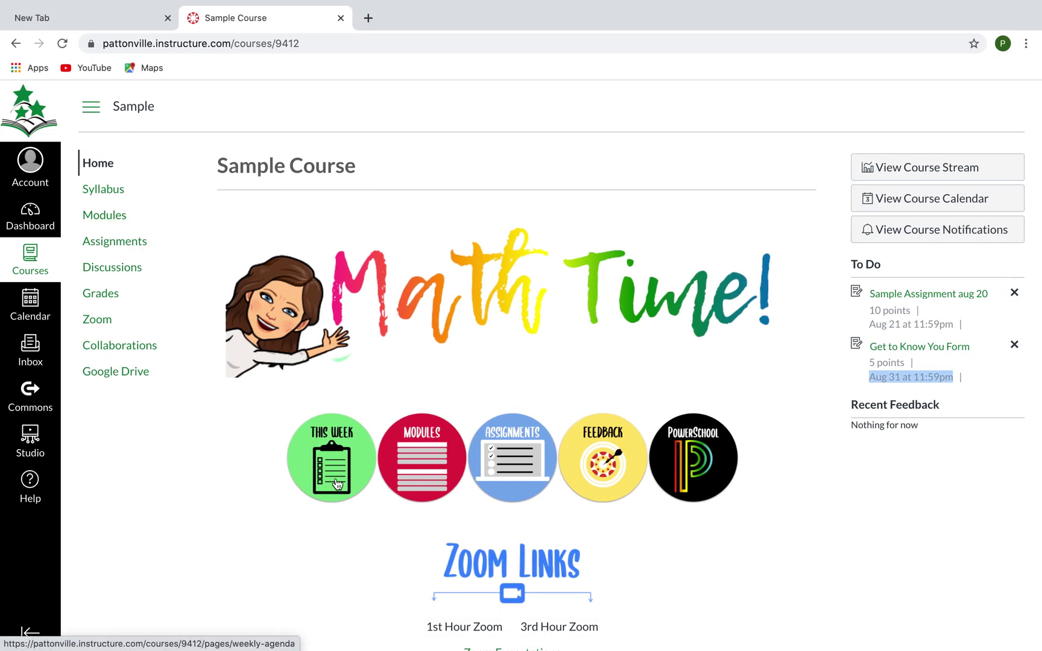
pyautogui.click(635, 466)
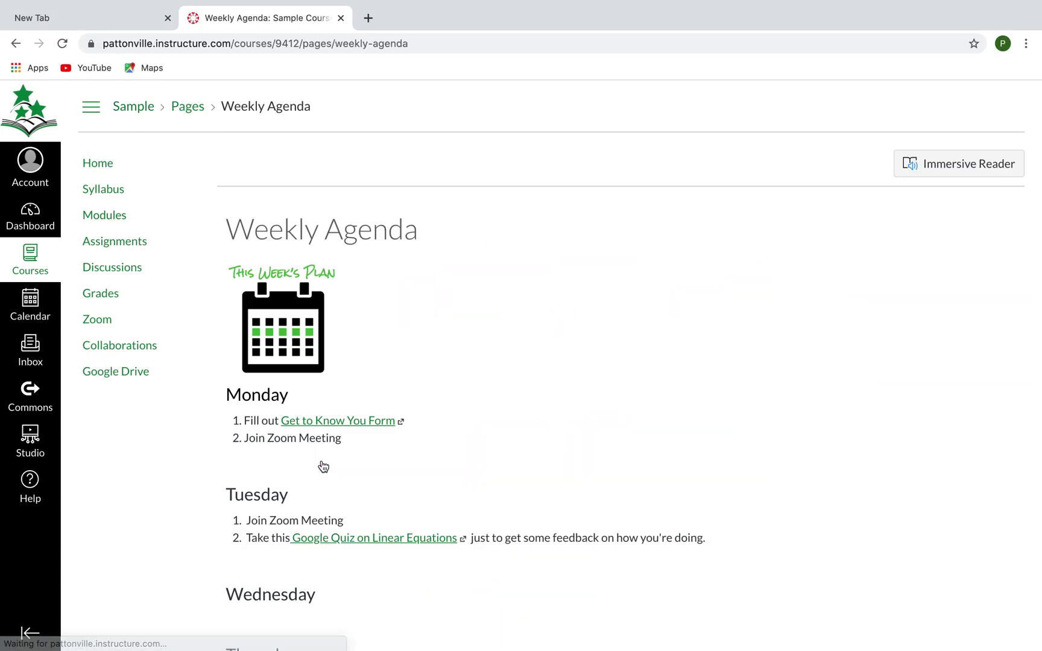
pyautogui.scroll(-3, 323, 466)
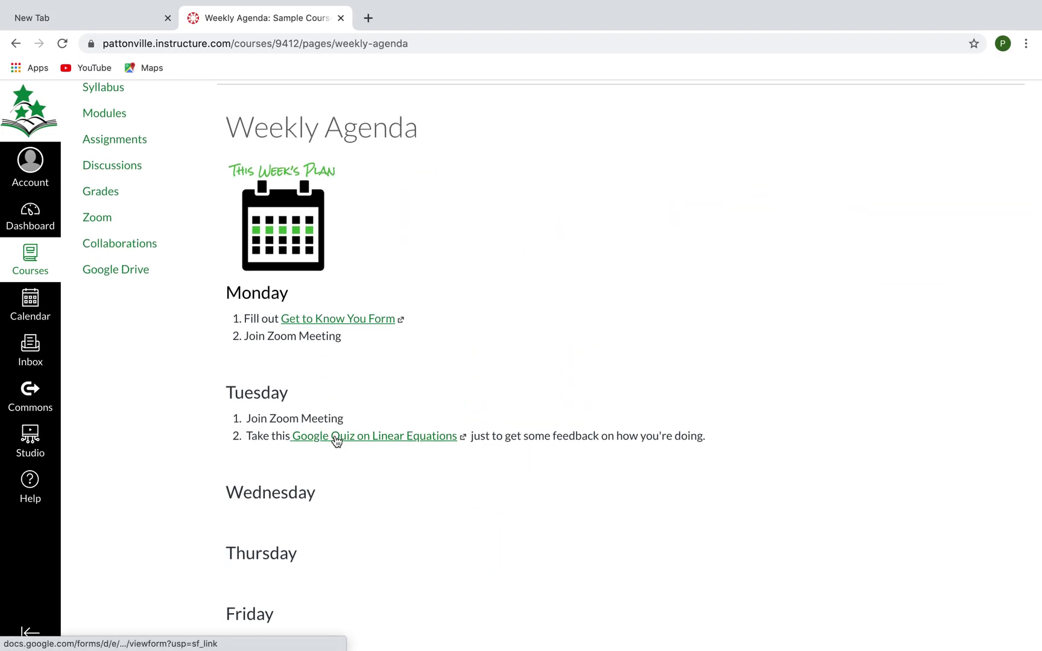
pyautogui.click(336, 436)
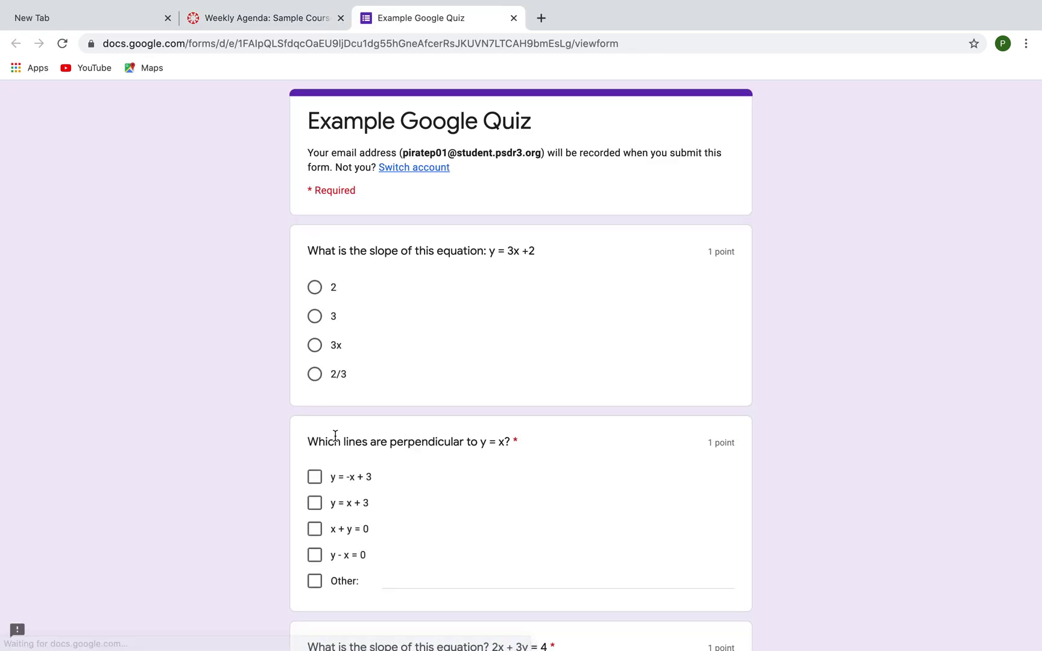
# Scroll through the Example Google Quiz's questions, then return to the Canvas course tab.
pyautogui.scroll(-7, 365, 244)
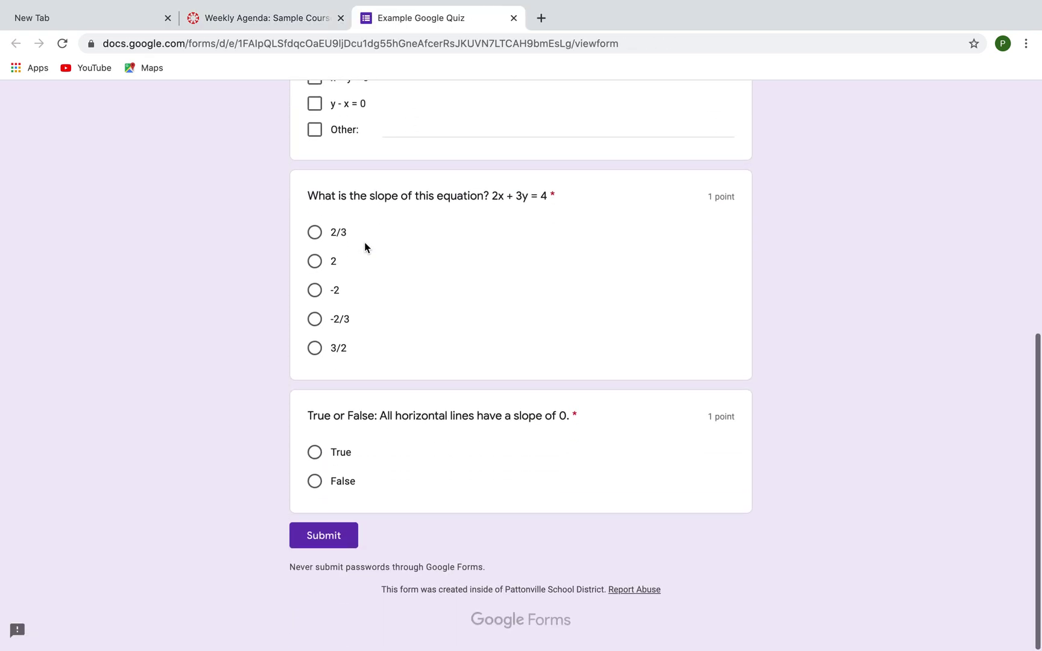
pyautogui.scroll(7, 364, 246)
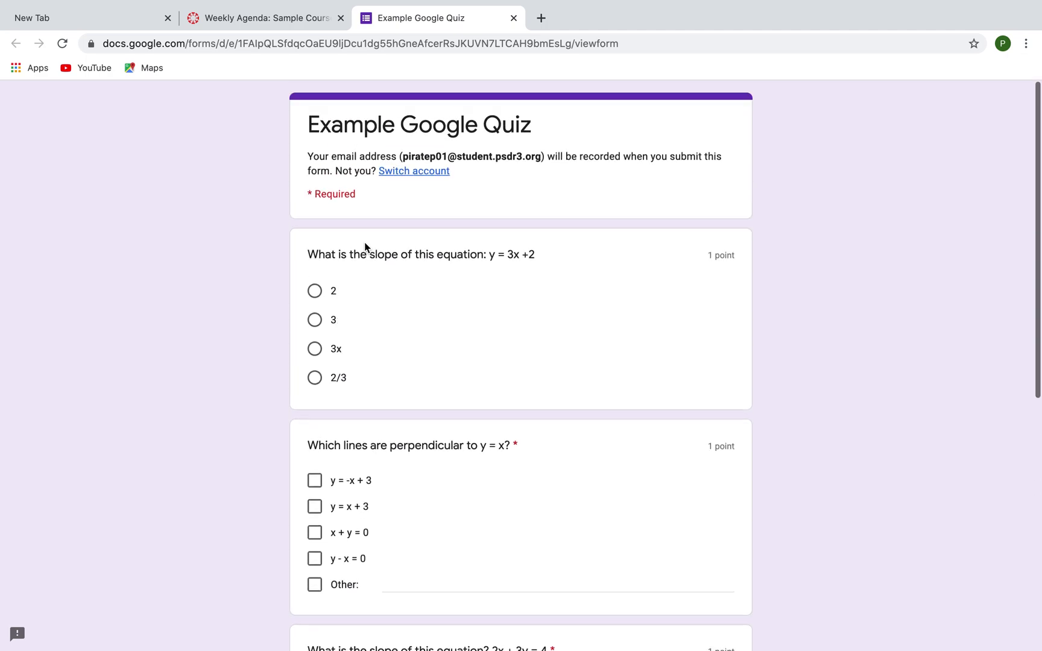
pyautogui.click(269, 19)
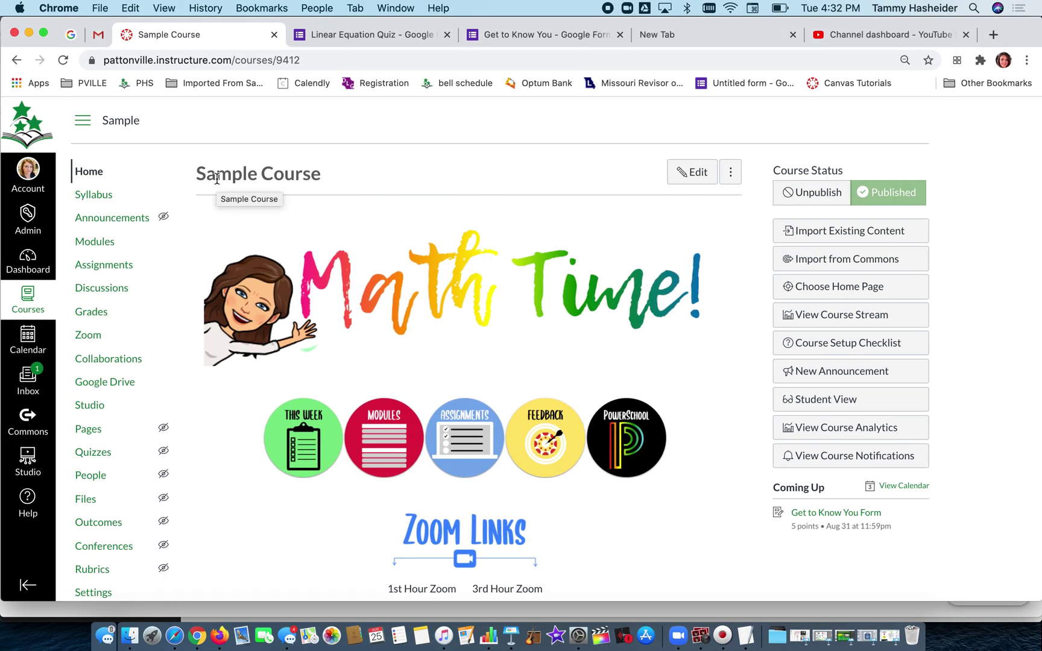
# Open the Sample Course Modules page and scroll down to Unit 2.
pyautogui.click(105, 244)
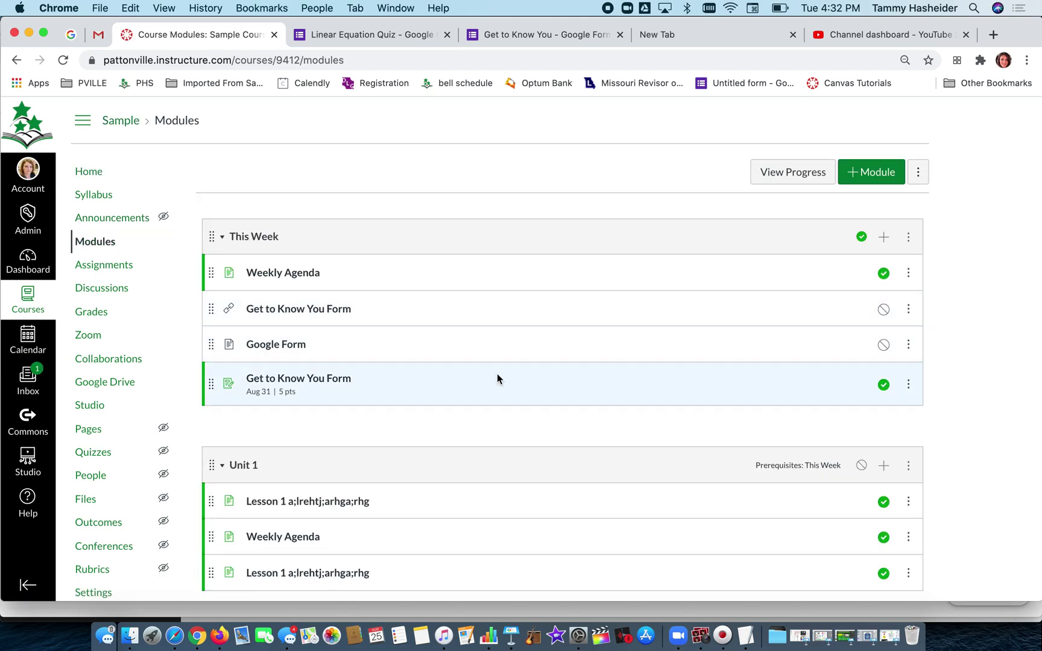
pyautogui.scroll(-5, 860, 379)
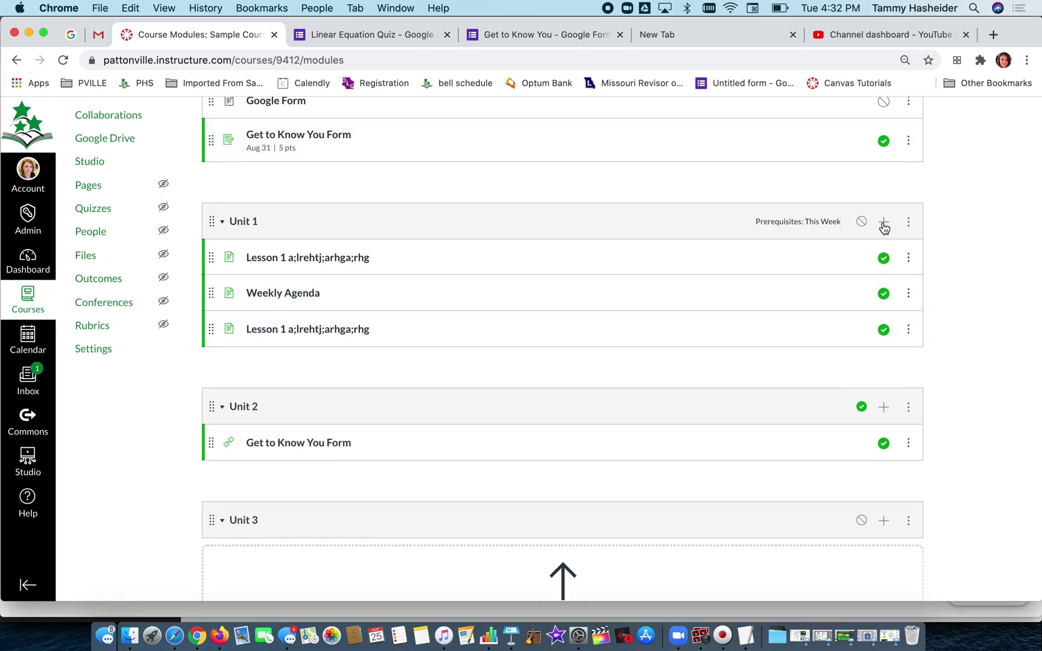
# Add an External URL item to Unit 2 using the pasted Google Form link.
pyautogui.click(884, 407)
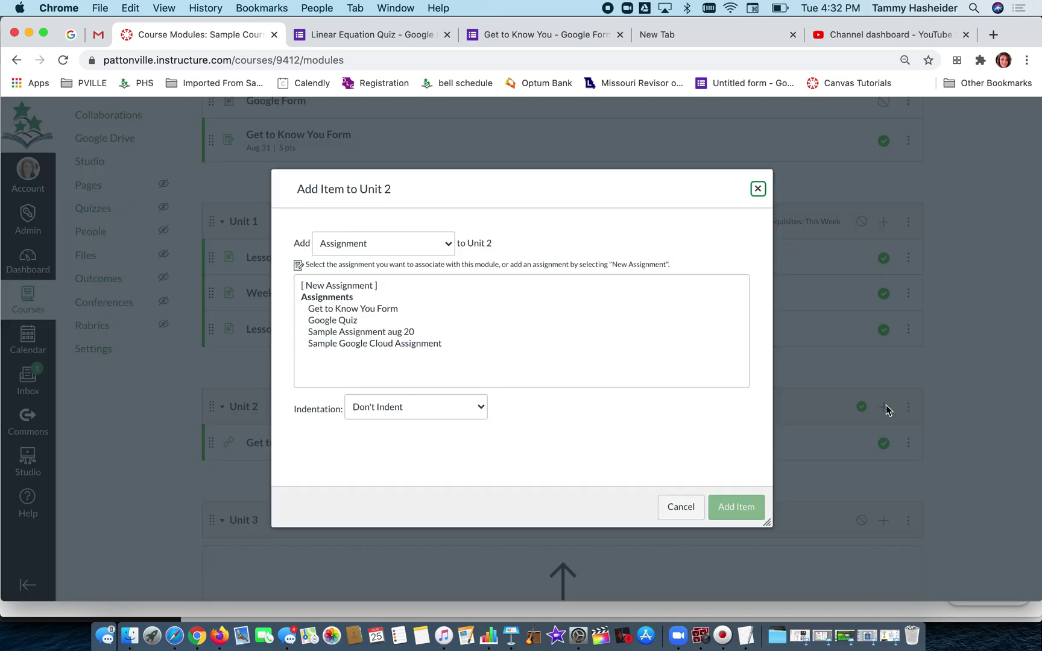
pyautogui.click(442, 244)
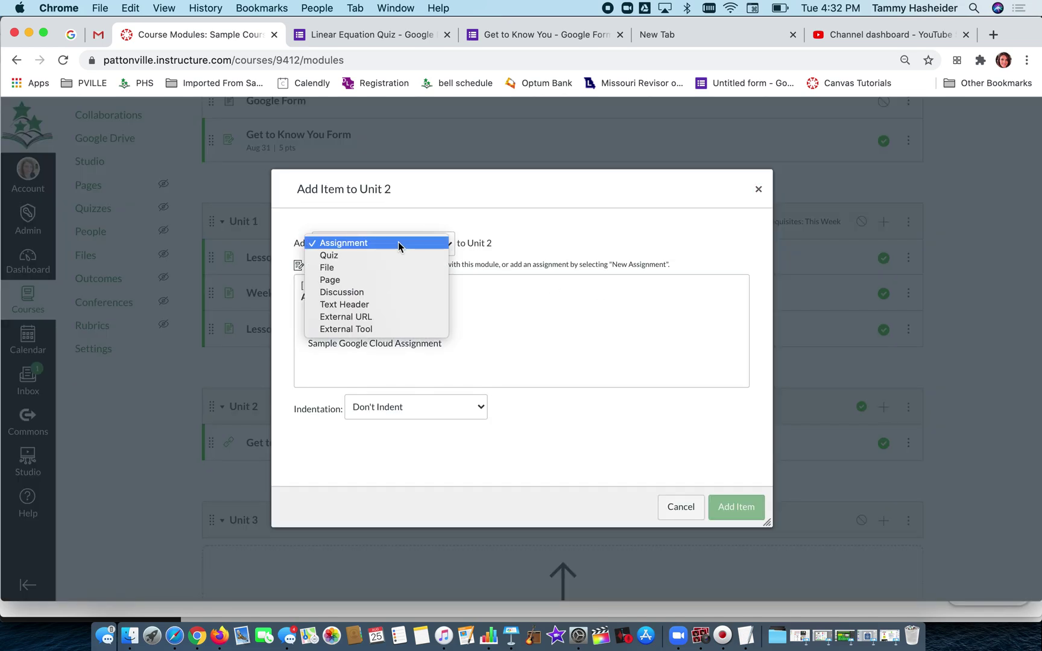
pyautogui.click(377, 317)
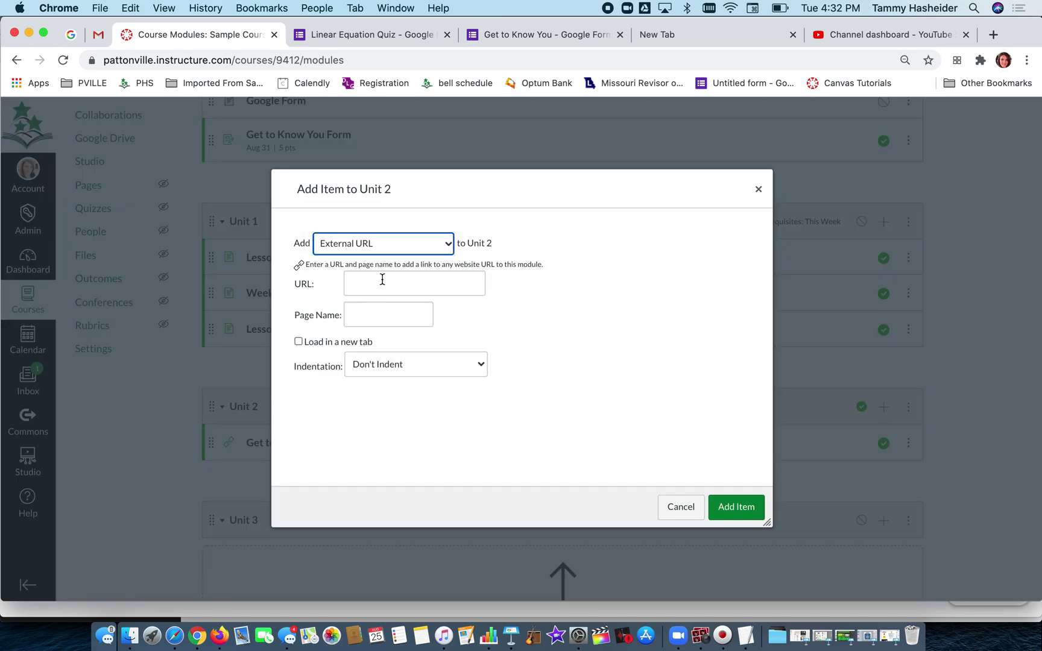
pyautogui.click(382, 279)
pyautogui.press('super+v')
# Name the item 'Linear Equations Warm UP', add it to Unit 2, and publish it.
pyautogui.click(364, 314)
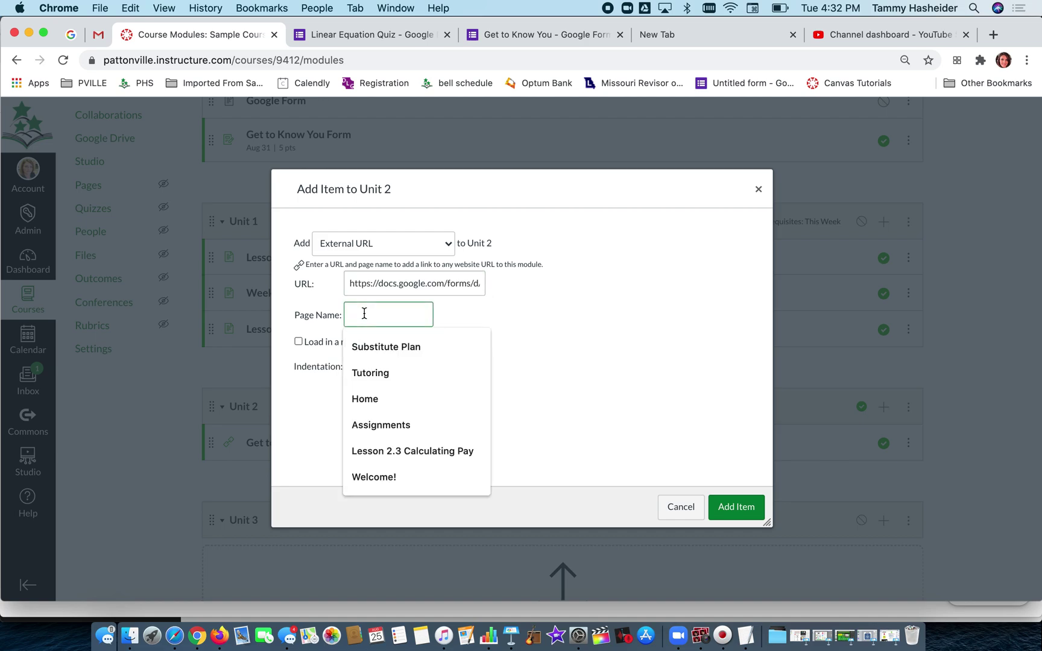
pyautogui.write('How')
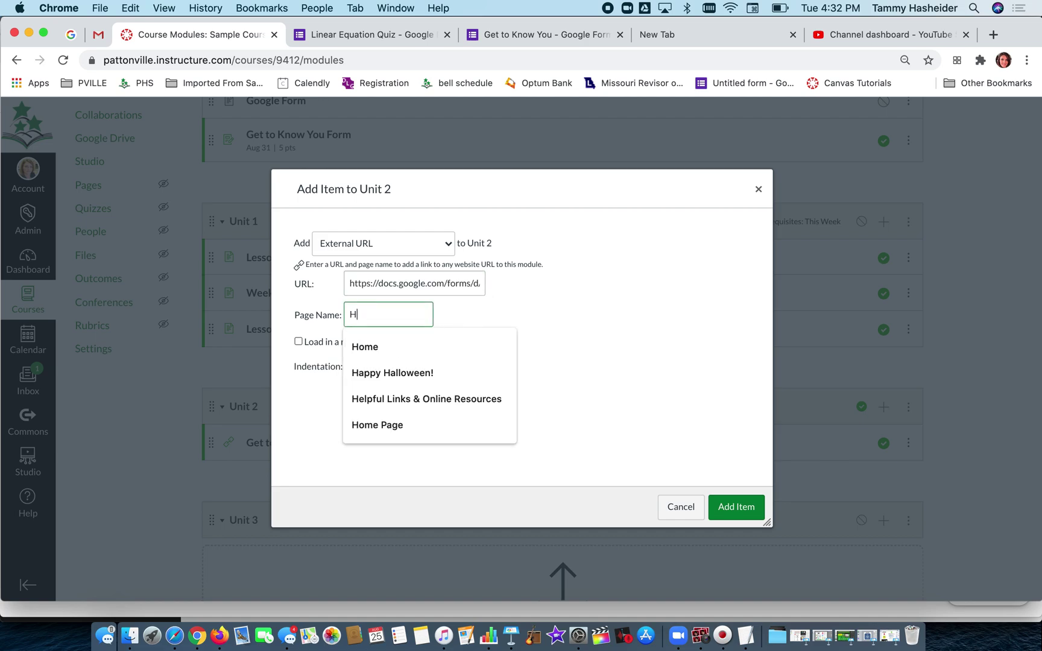
pyautogui.press('BackSpace')
pyautogui.press('BackSpace')
pyautogui.press('BackSpace')
pyautogui.press('BackSpace')
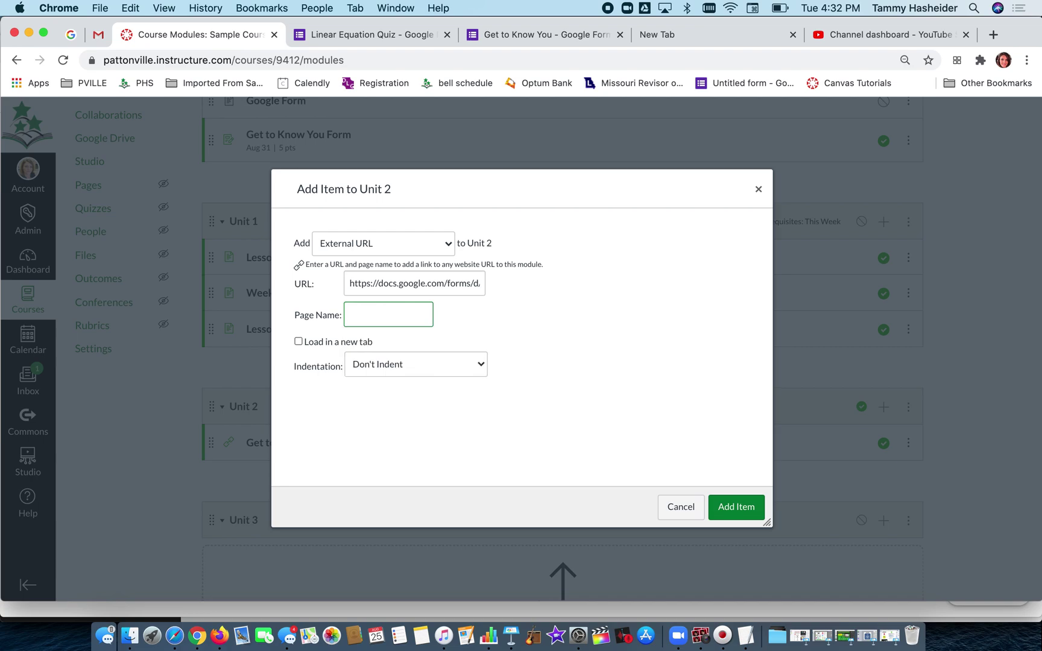
pyautogui.write('Google')
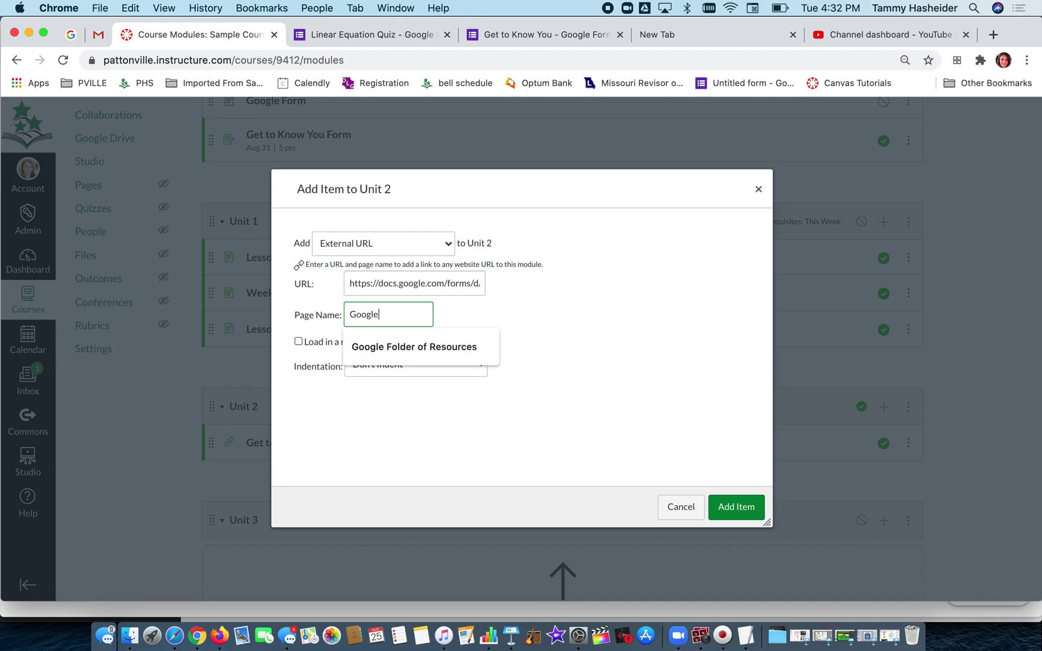
pyautogui.press('BackSpace')
pyautogui.press('BackSpace')
pyautogui.press('BackSpace')
pyautogui.press('BackSpace')
pyautogui.press('BackSpace')
pyautogui.press('BackSpace')
pyautogui.write('Linear ')
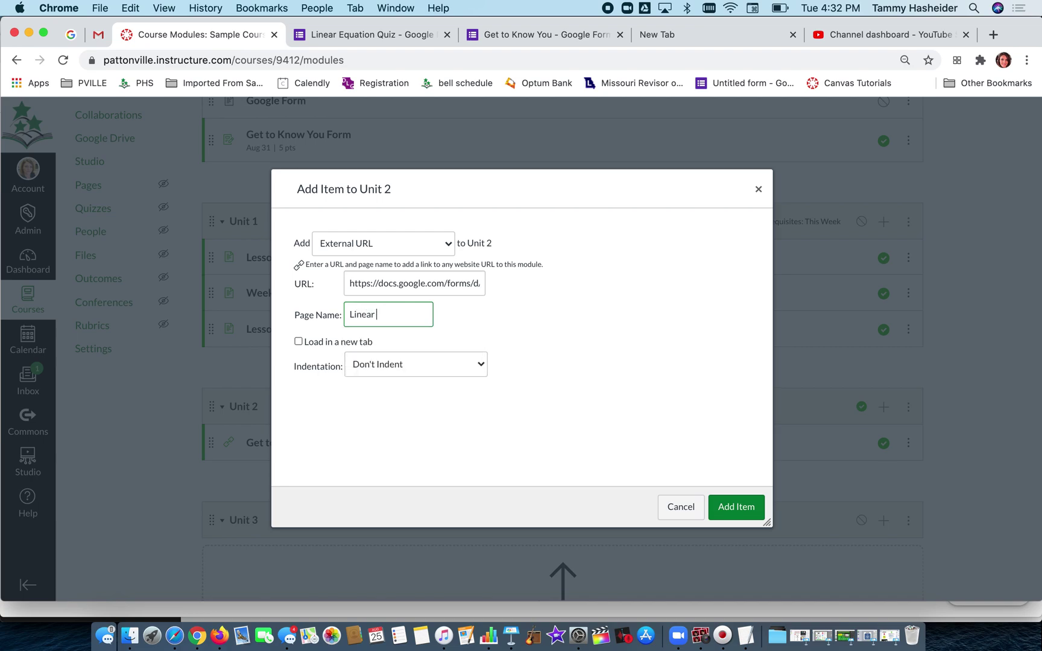
pyautogui.write('Equations Warm UP')
pyautogui.click(742, 517)
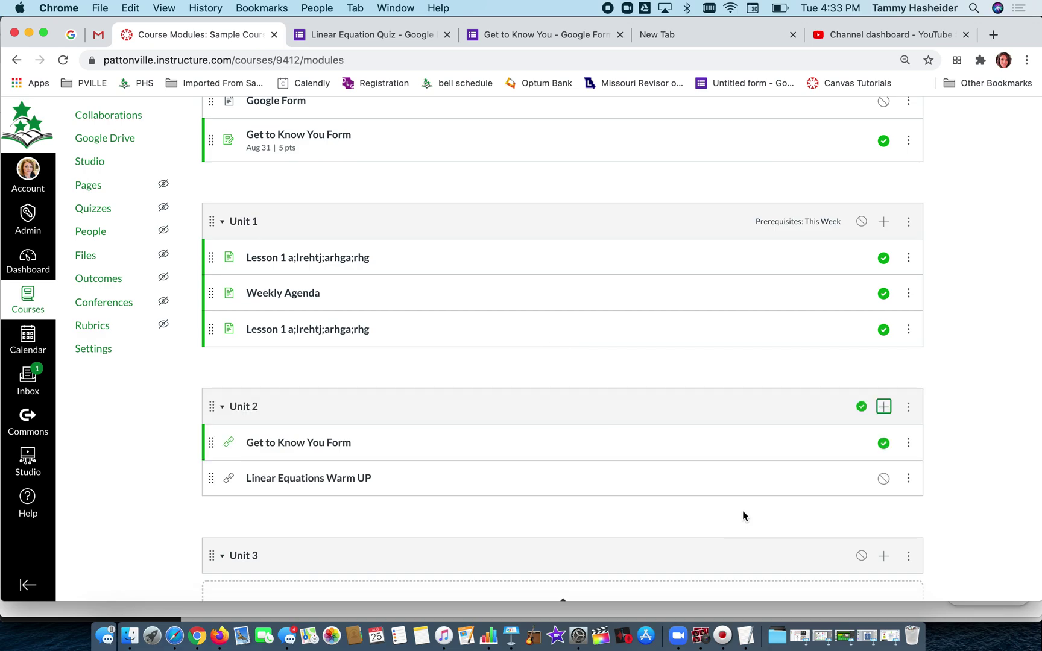
pyautogui.click(883, 479)
pyautogui.click(436, 509)
pyautogui.hotkey('ctrl', 'Right')
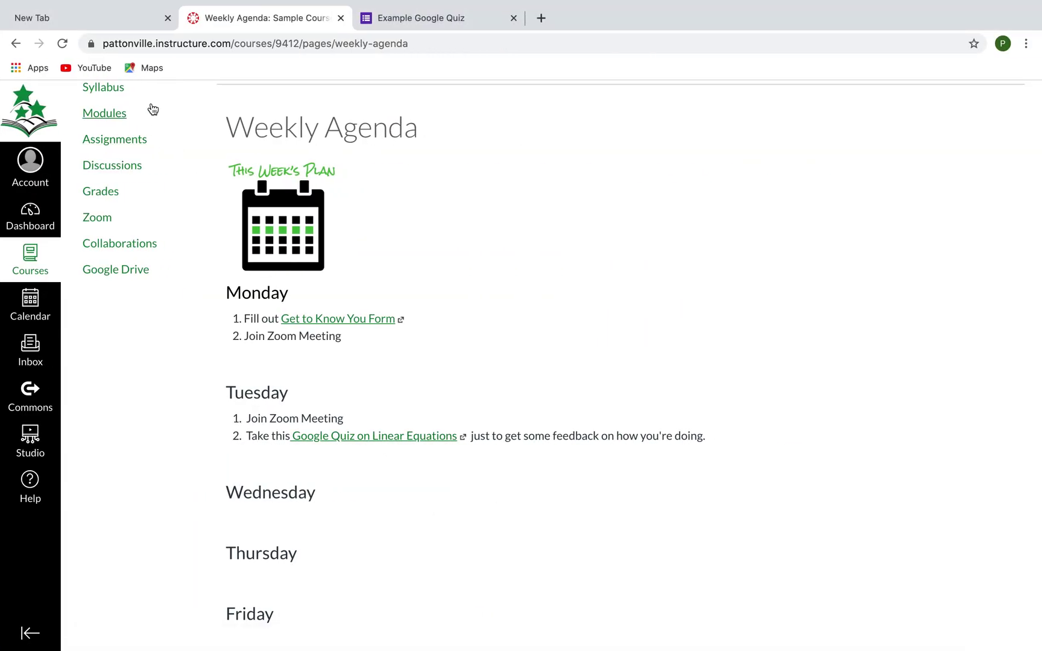
pyautogui.scroll(3, 134, 140)
pyautogui.click(96, 162)
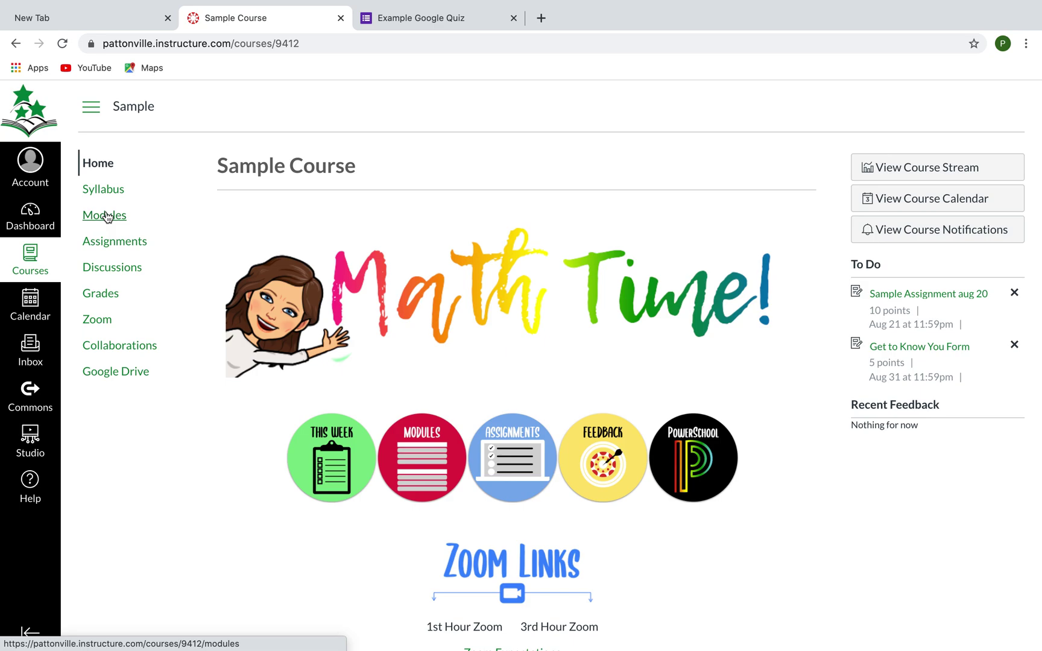
pyautogui.click(430, 454)
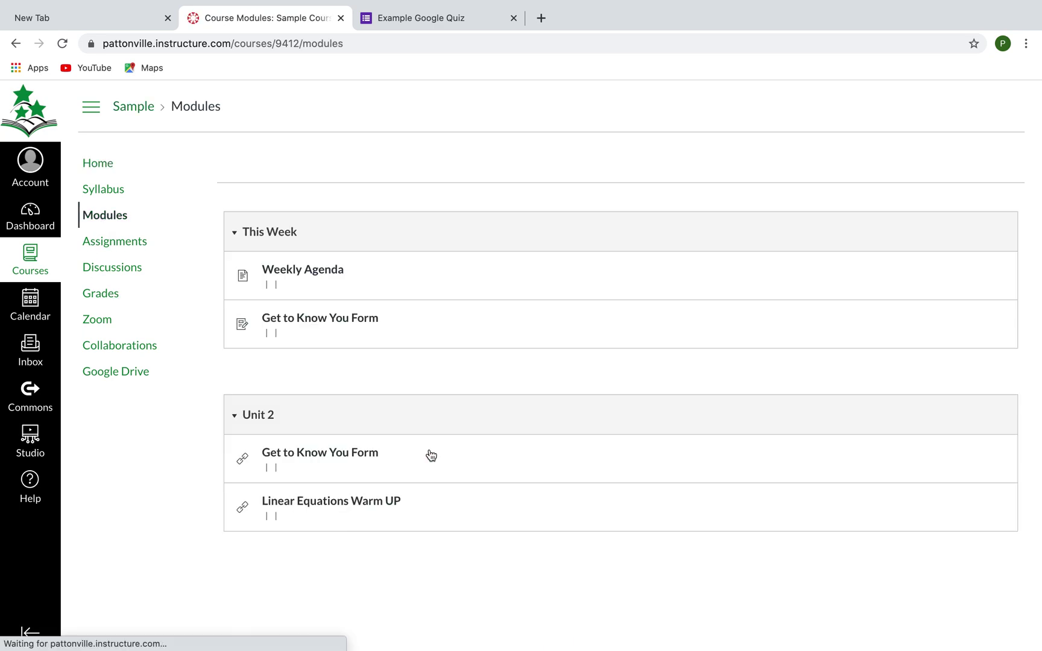
pyautogui.click(336, 488)
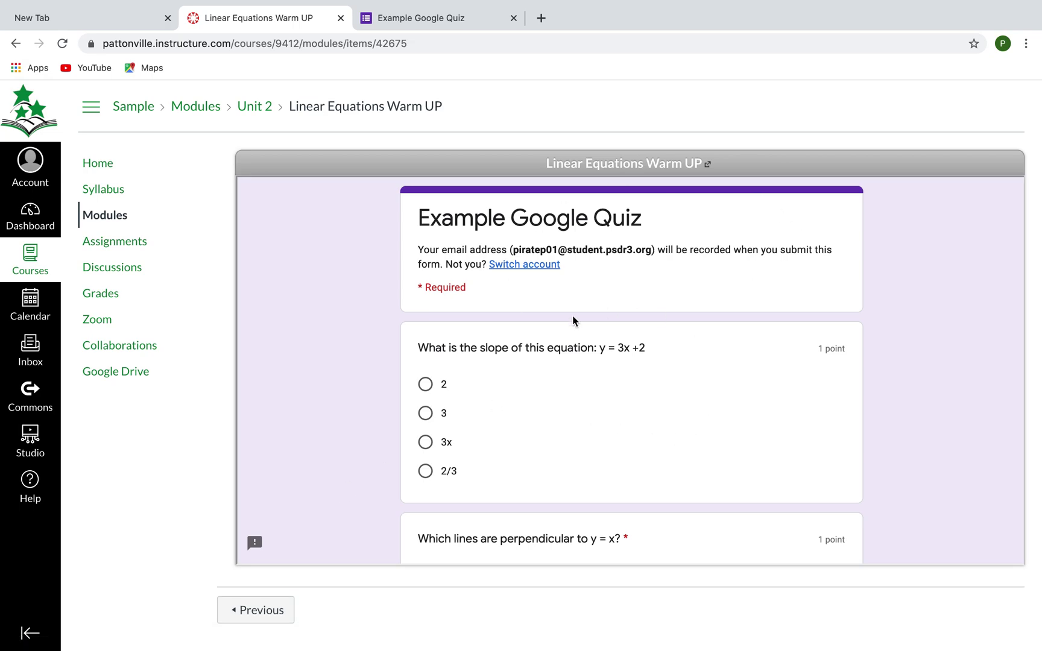
pyautogui.scroll(-15, 572, 314)
pyautogui.scroll(15, 572, 314)
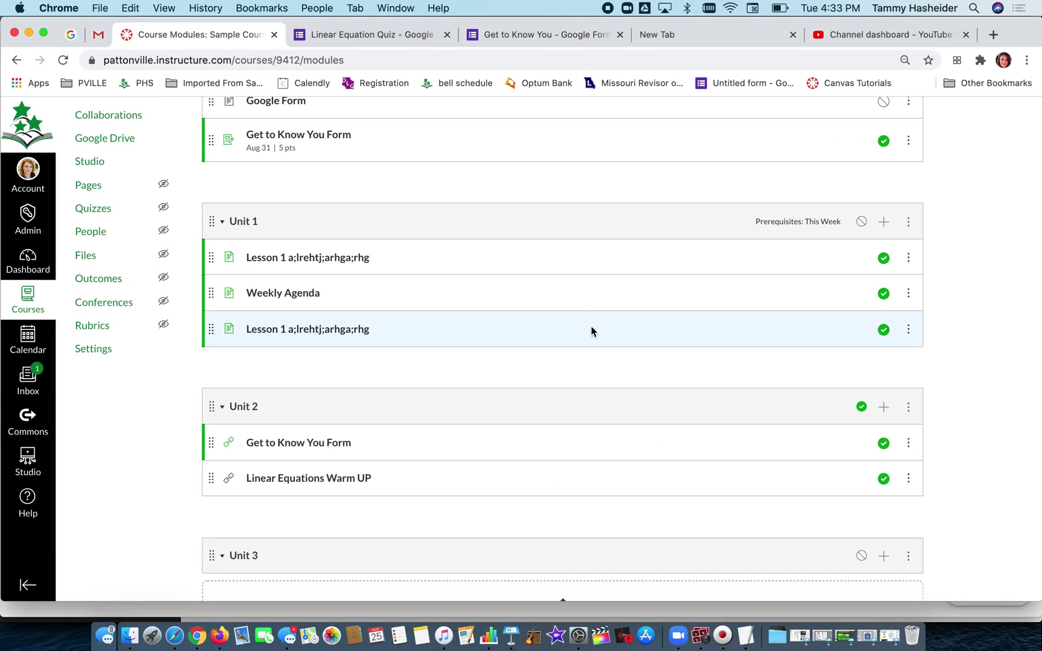
# From the course home, go to Assignments and start a new assignment.
pyautogui.scroll(3, 190, 209)
pyautogui.scroll(4, 112, 174)
pyautogui.click(92, 173)
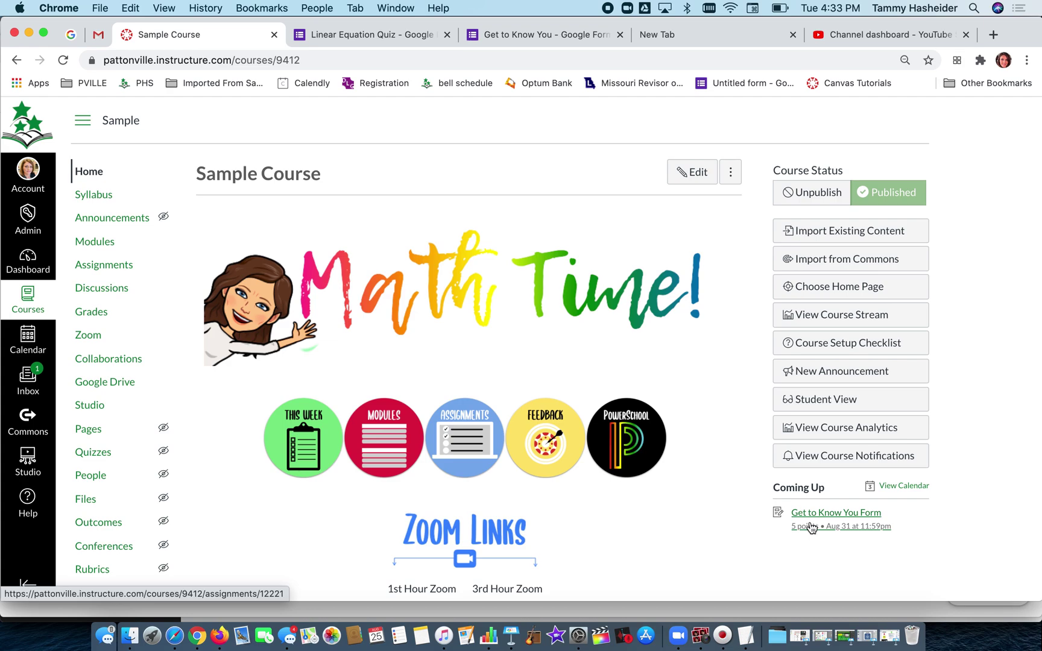
pyautogui.click(104, 270)
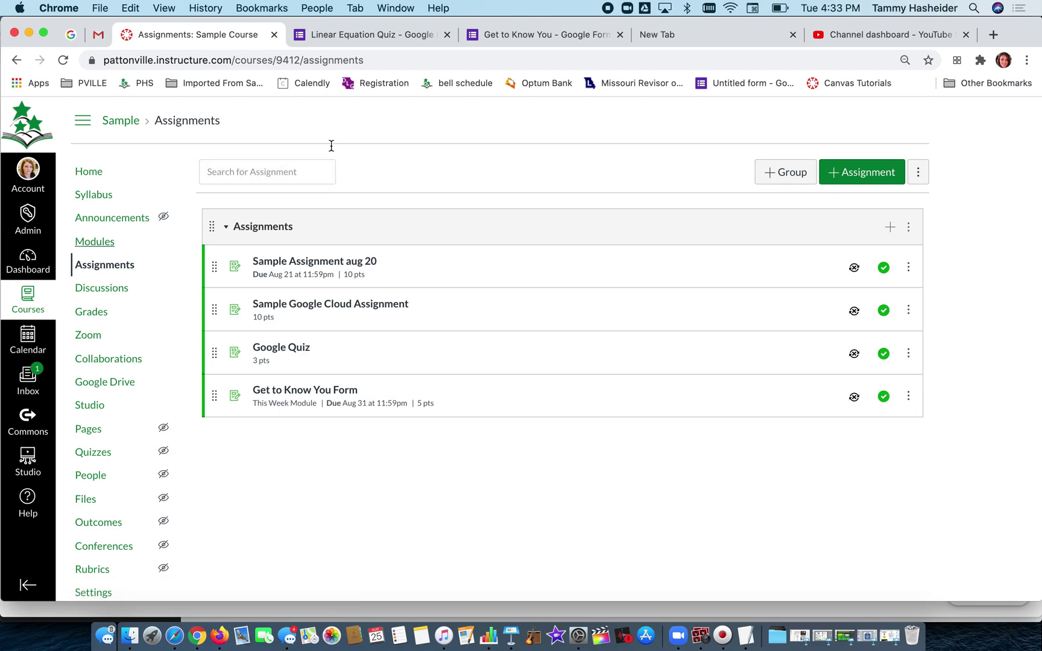
pyautogui.click(864, 172)
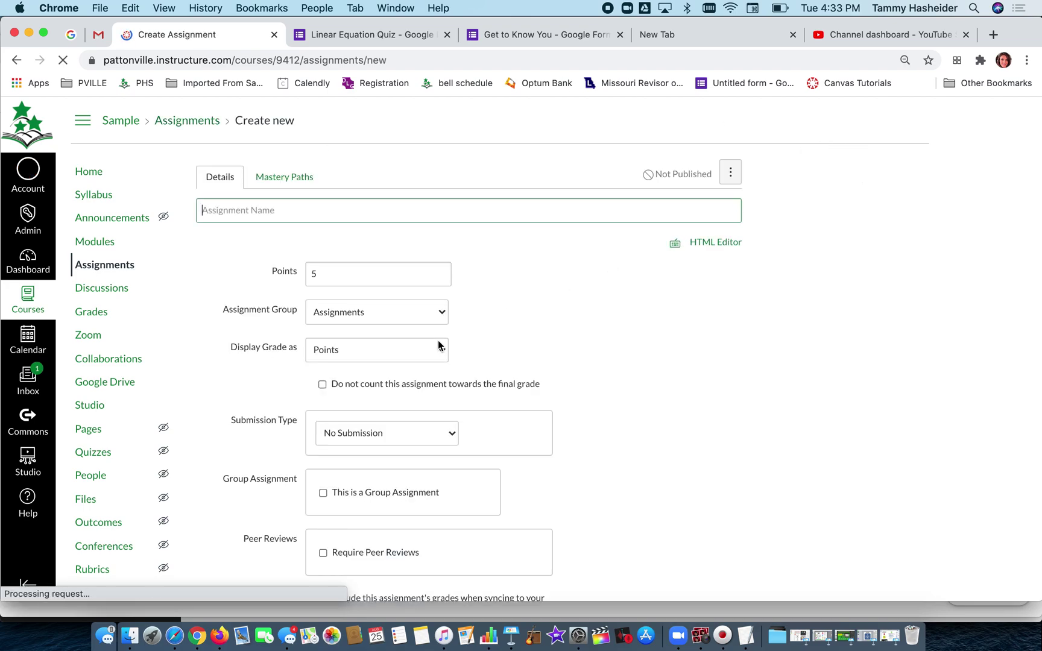
# Title the assignment 'Linear Equation Quiz', focus its description, and bring up the quiz form.
pyautogui.click(314, 214)
pyautogui.write('Linear Equation Quiz')
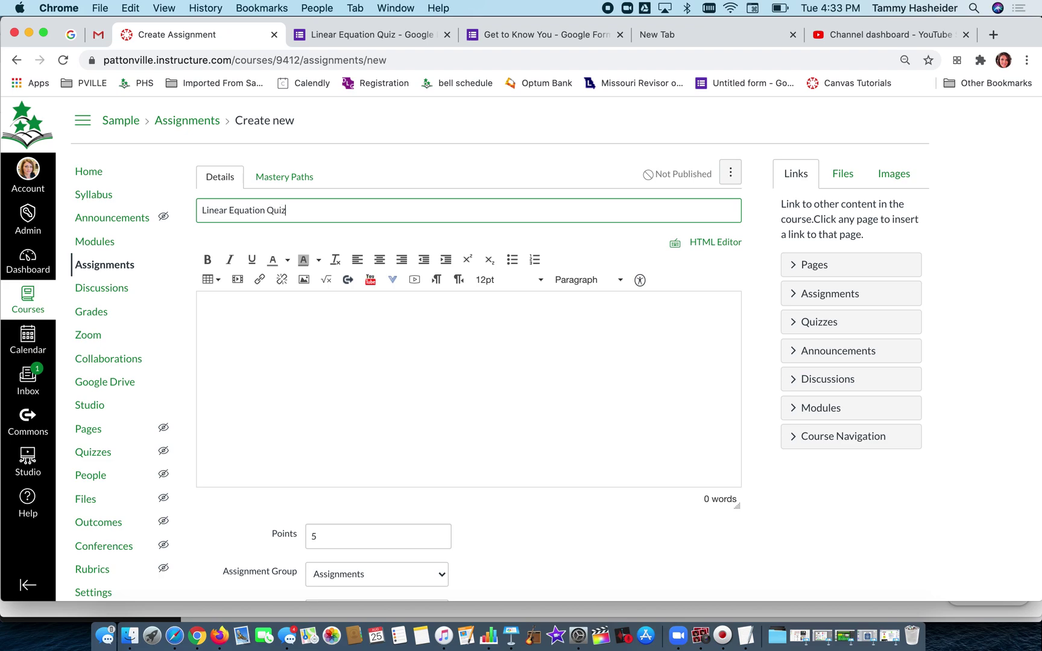
pyautogui.click(299, 351)
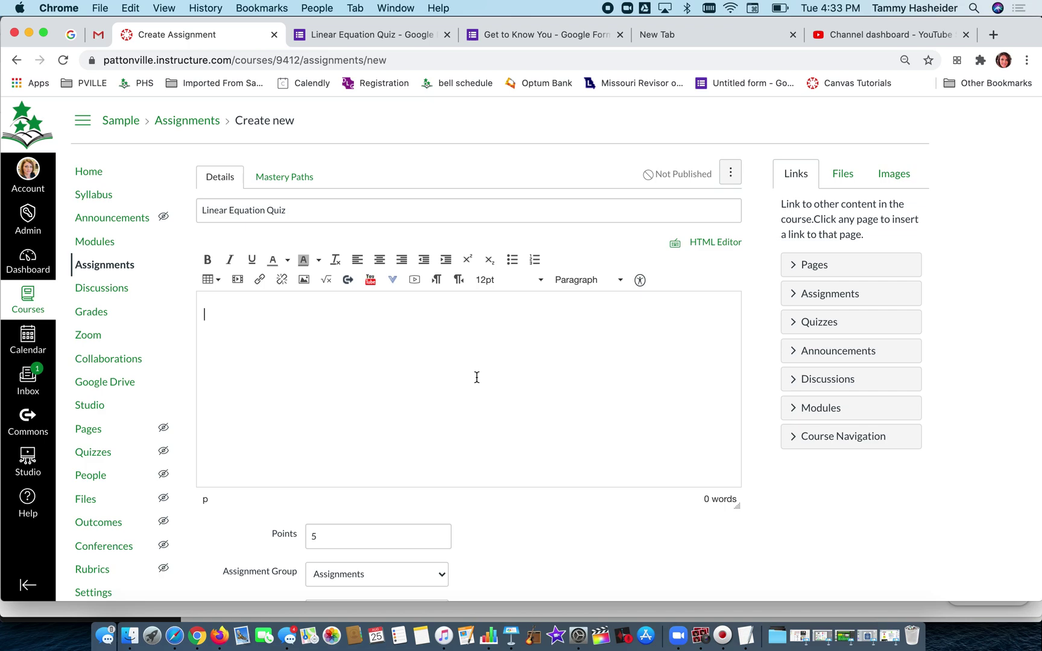
pyautogui.click(371, 35)
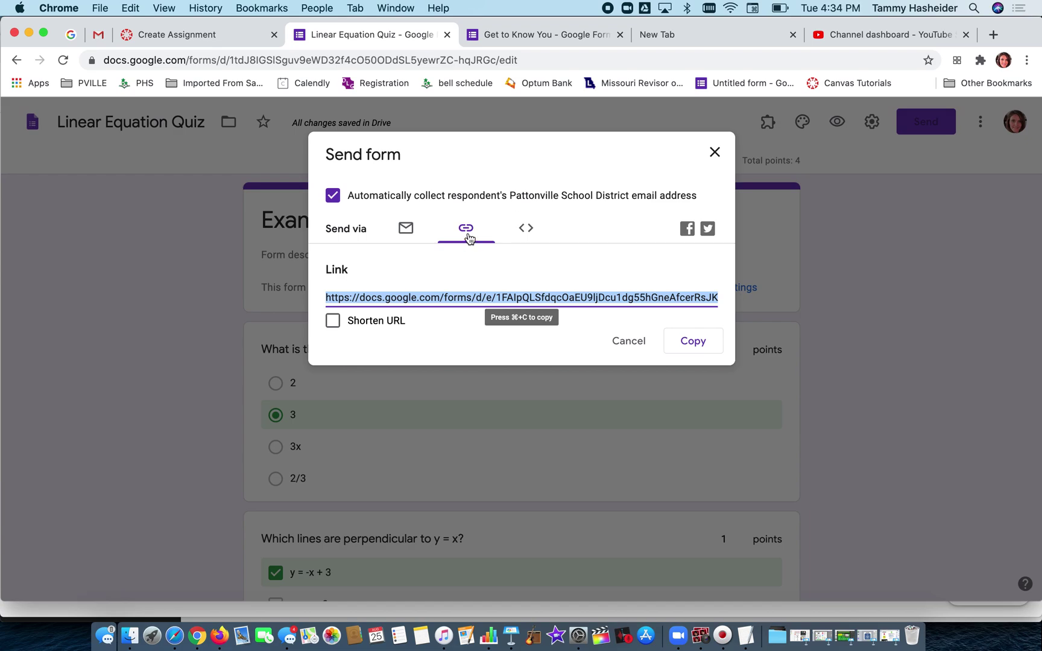
# Copy the quiz's iframe embed code (640 × 1447 px) from the Send dialog's Embed HTML tab.
pyautogui.click(714, 152)
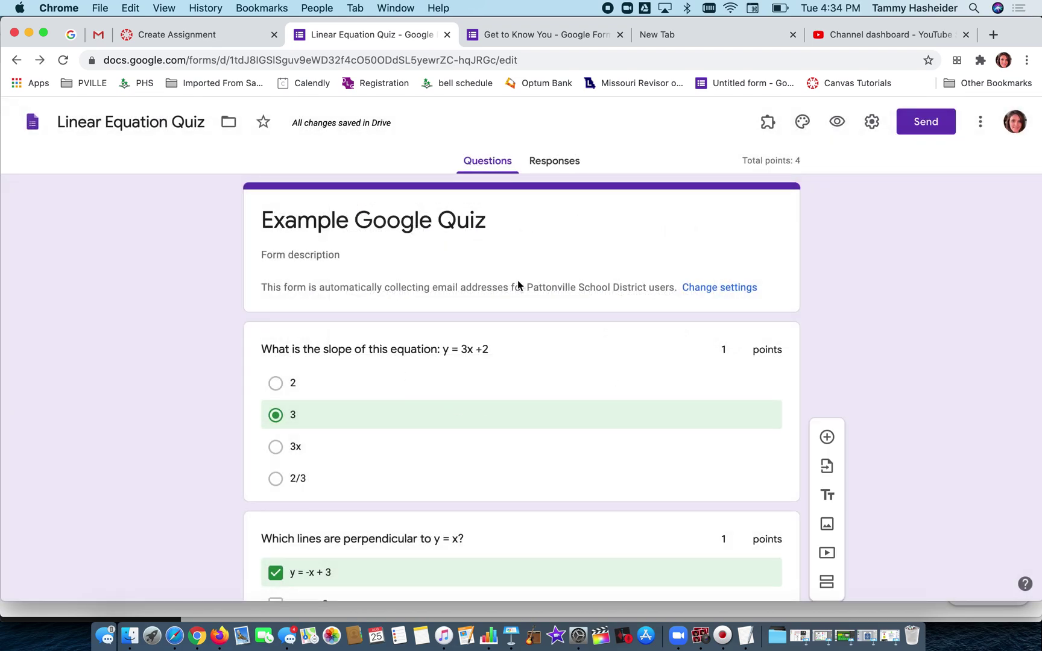
pyautogui.click(932, 126)
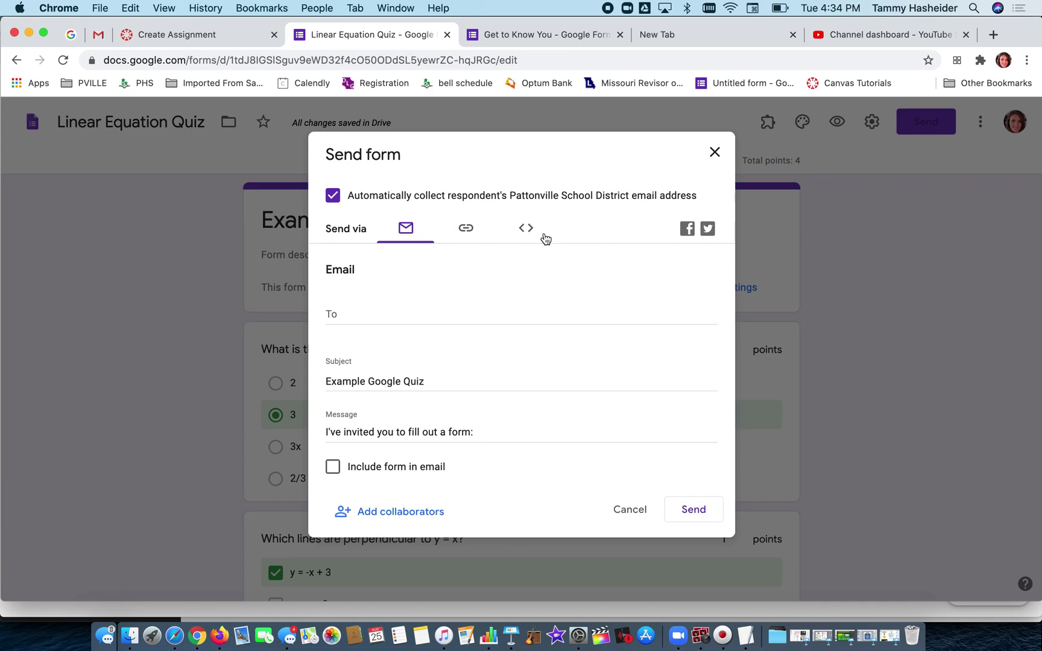
pyautogui.click(526, 229)
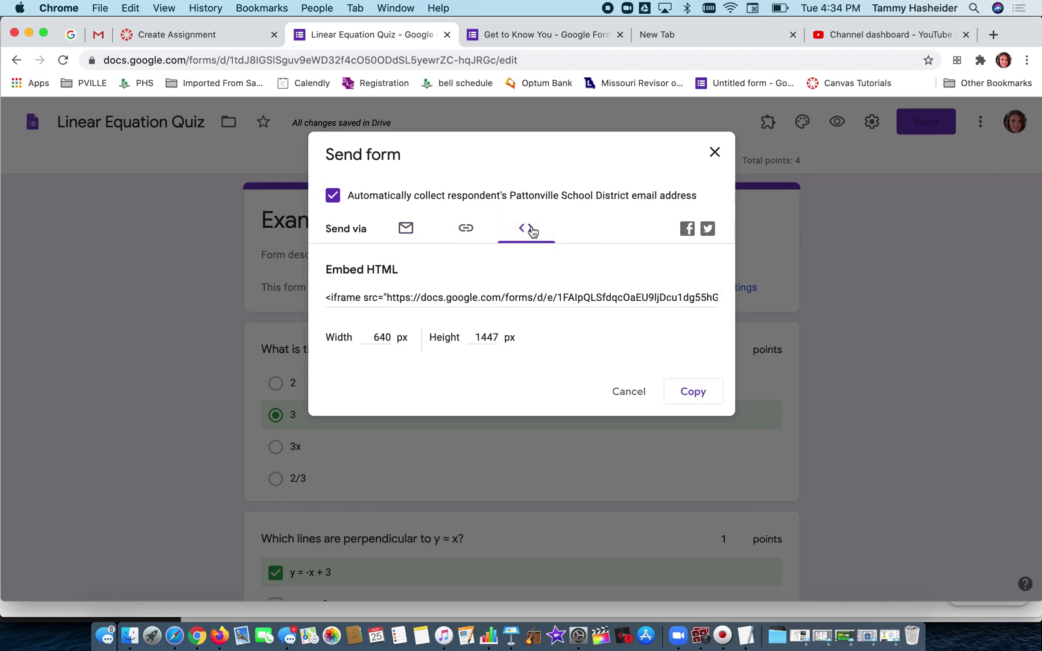
pyautogui.click(519, 297)
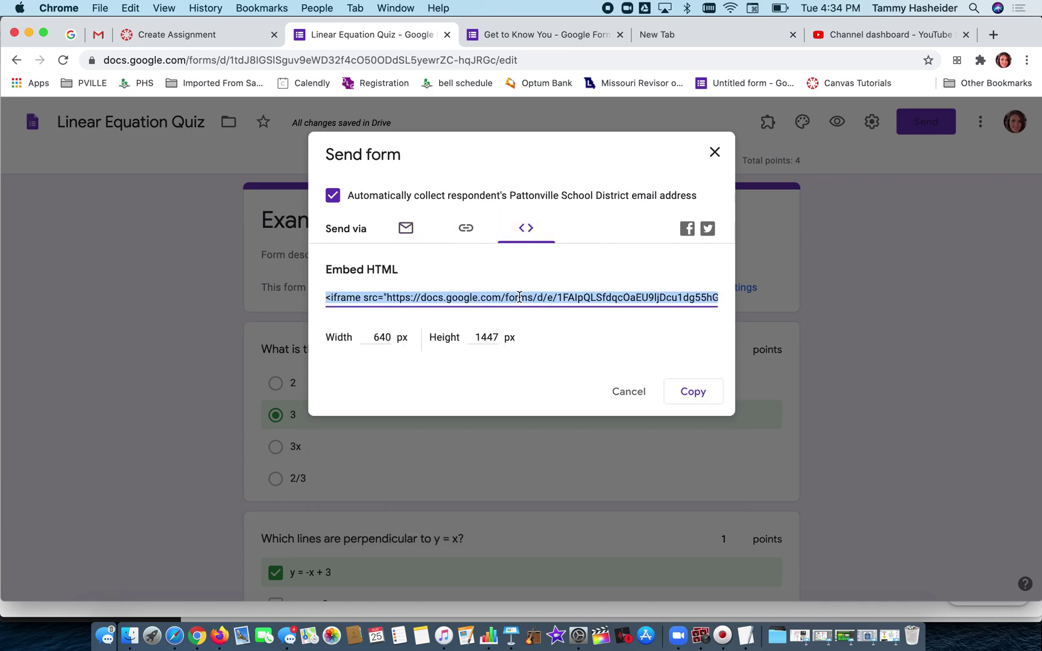
pyautogui.click(694, 392)
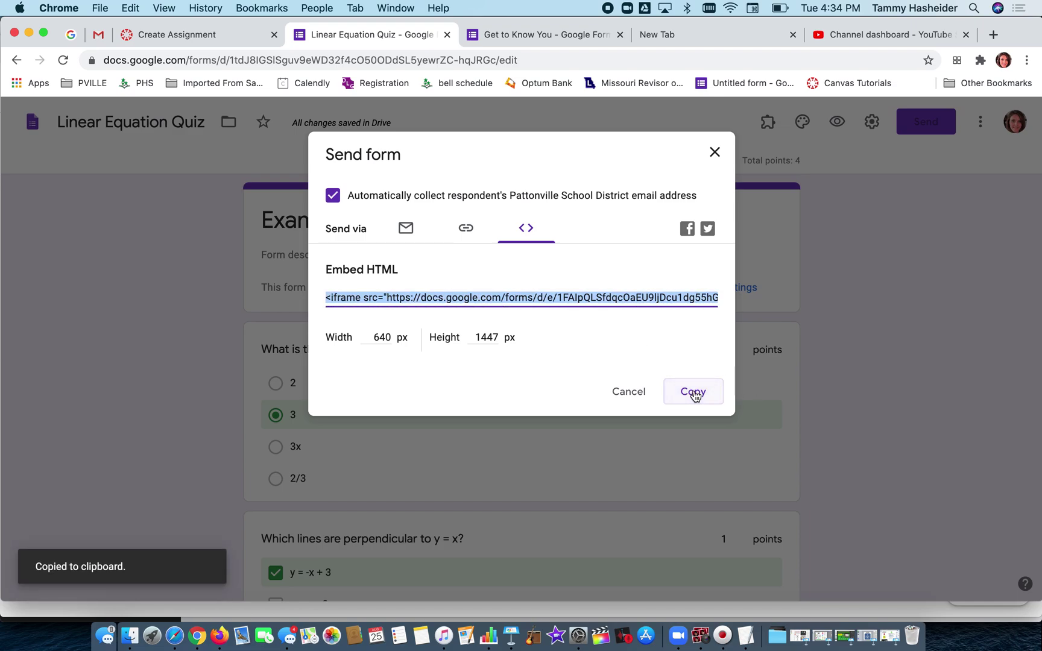
# Write the slope-understanding quiz description and embed the Google quiz iframe code below it.
pyautogui.click(205, 35)
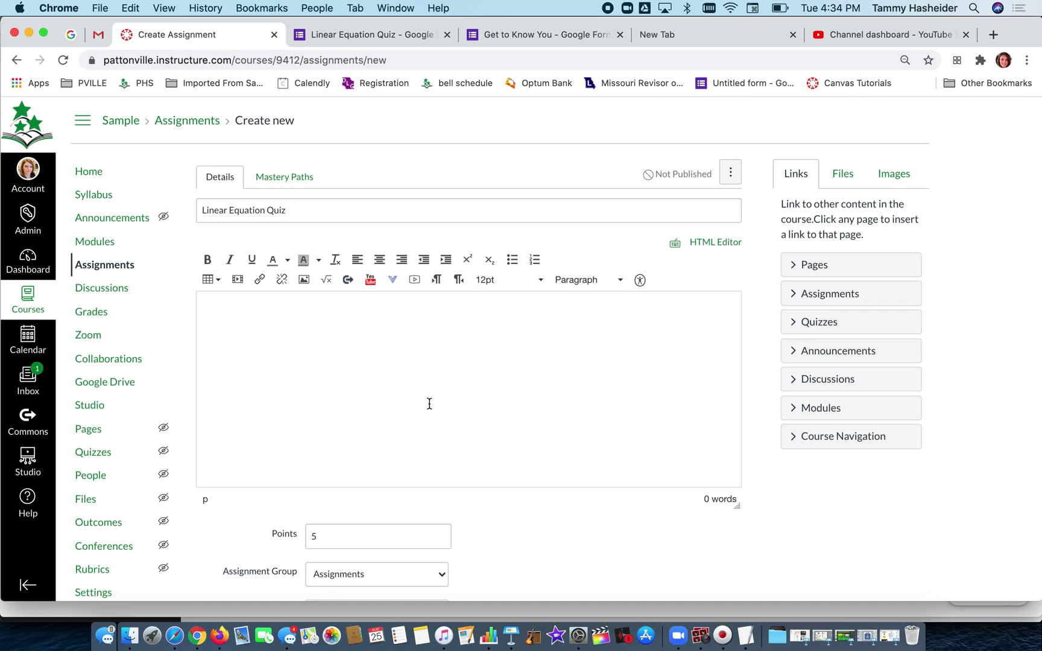
pyautogui.write('Complete this quiz to get feedbac')
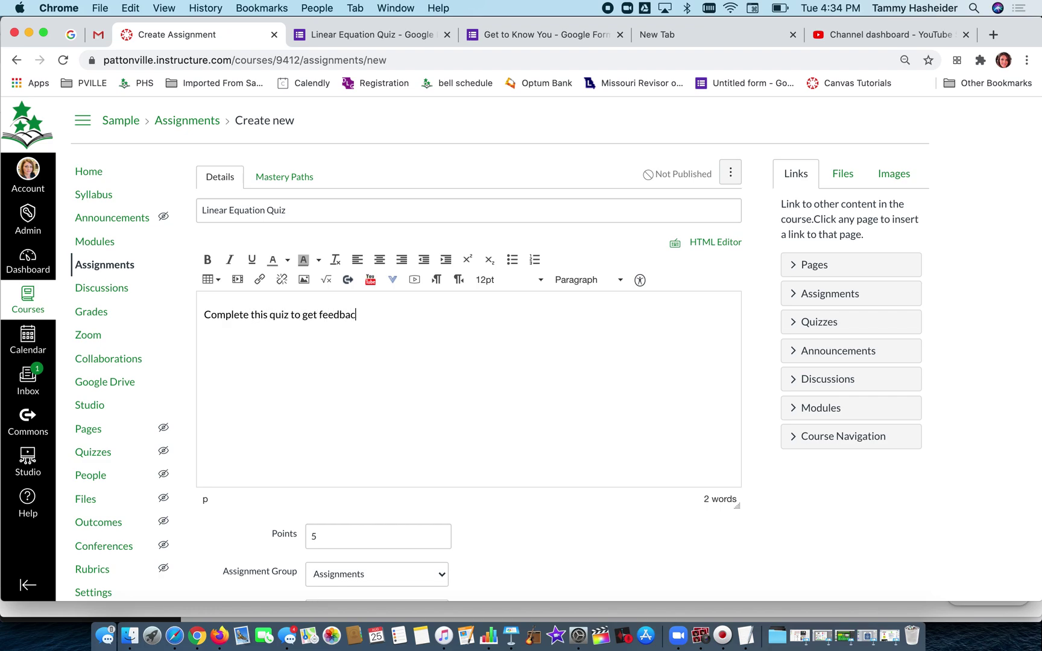
pyautogui.write('k on how well you are under')
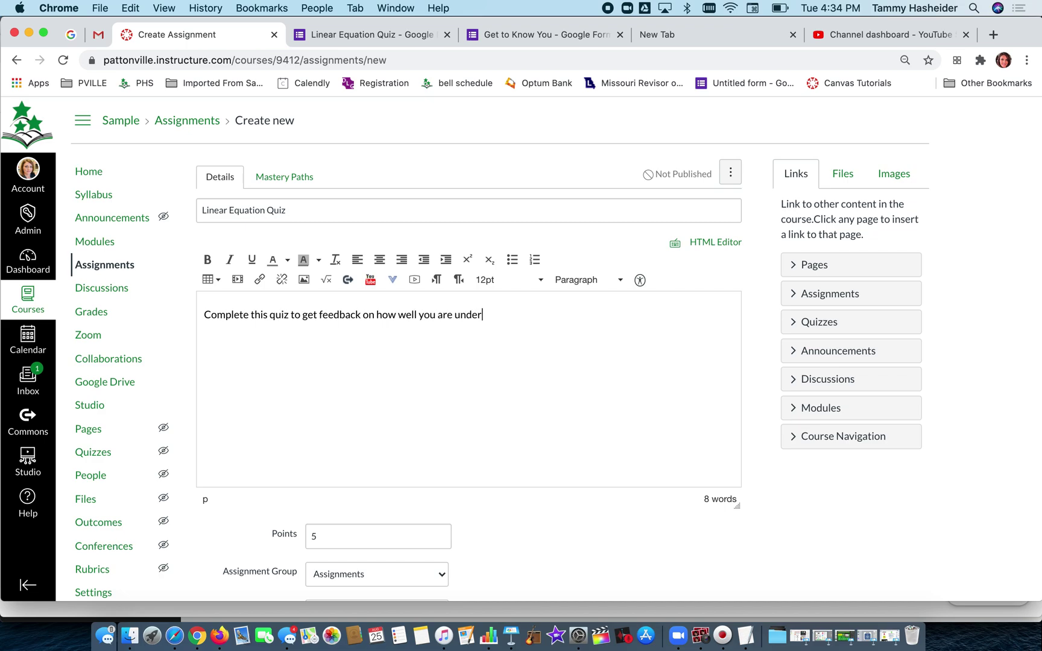
pyautogui.write('standing slope:')
pyautogui.click(707, 242)
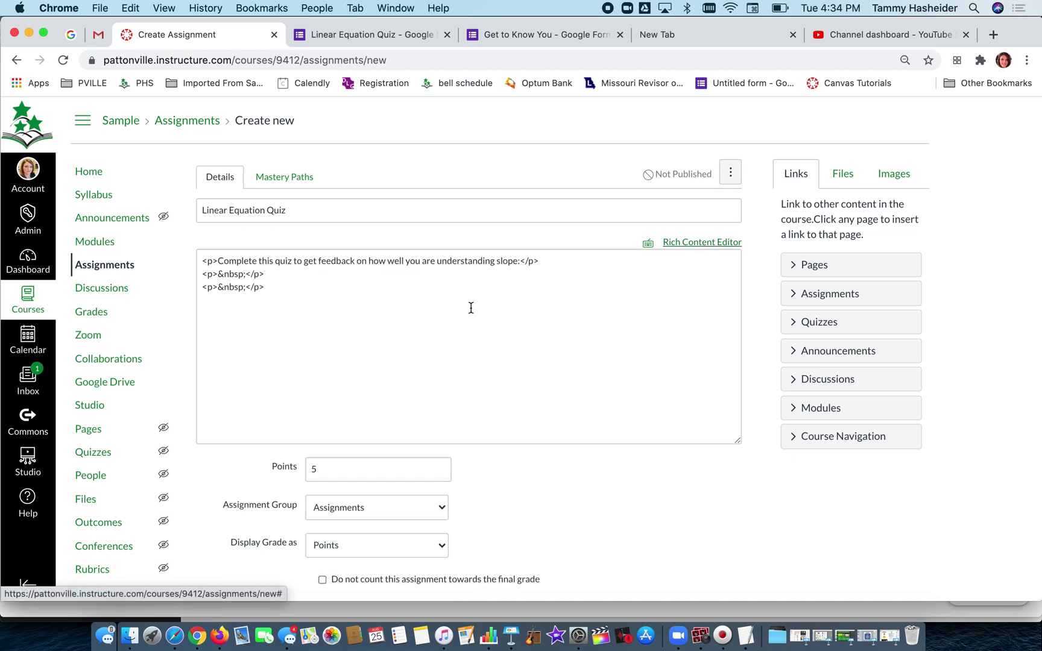
pyautogui.click(441, 306)
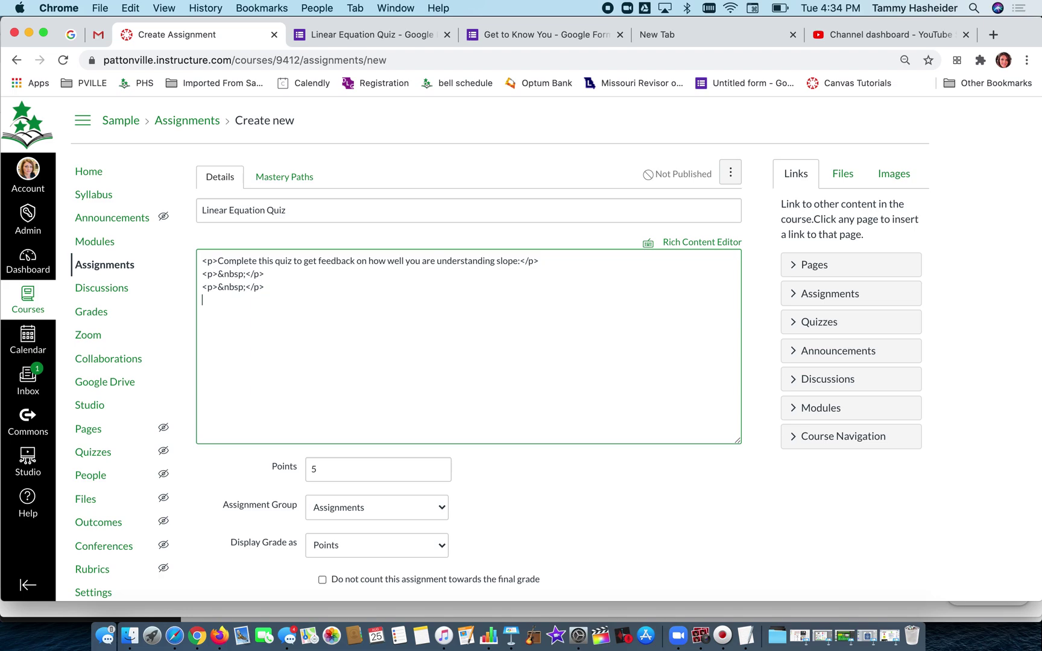
pyautogui.press('super+v')
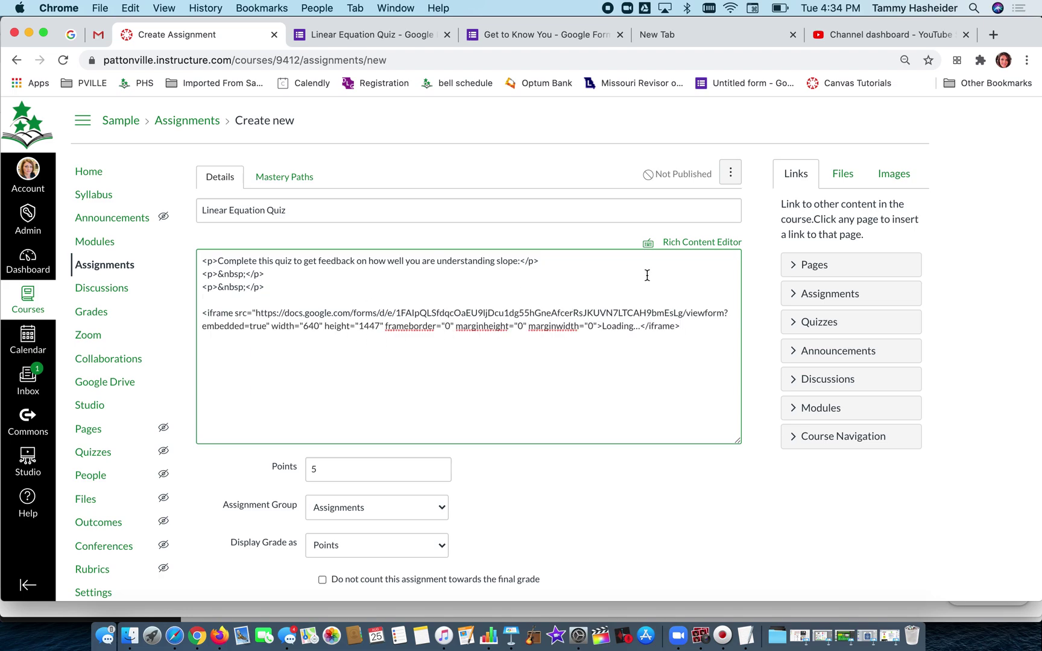
pyautogui.click(720, 243)
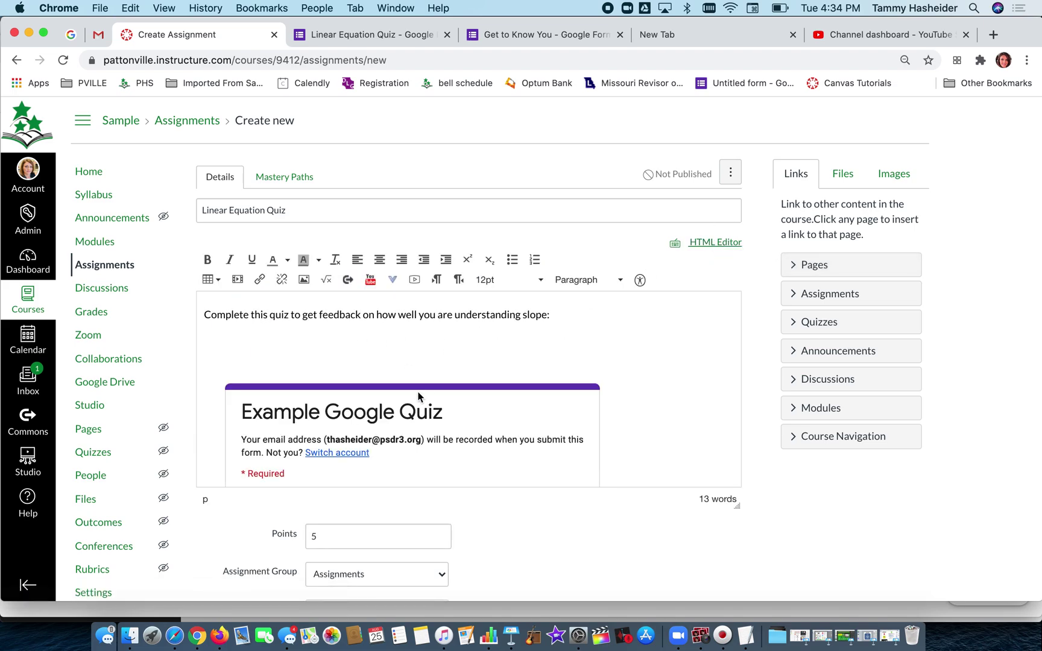
# Change the assignment's points from 5 to 0 and set its grade display to Not Graded.
pyautogui.scroll(-15, 418, 395)
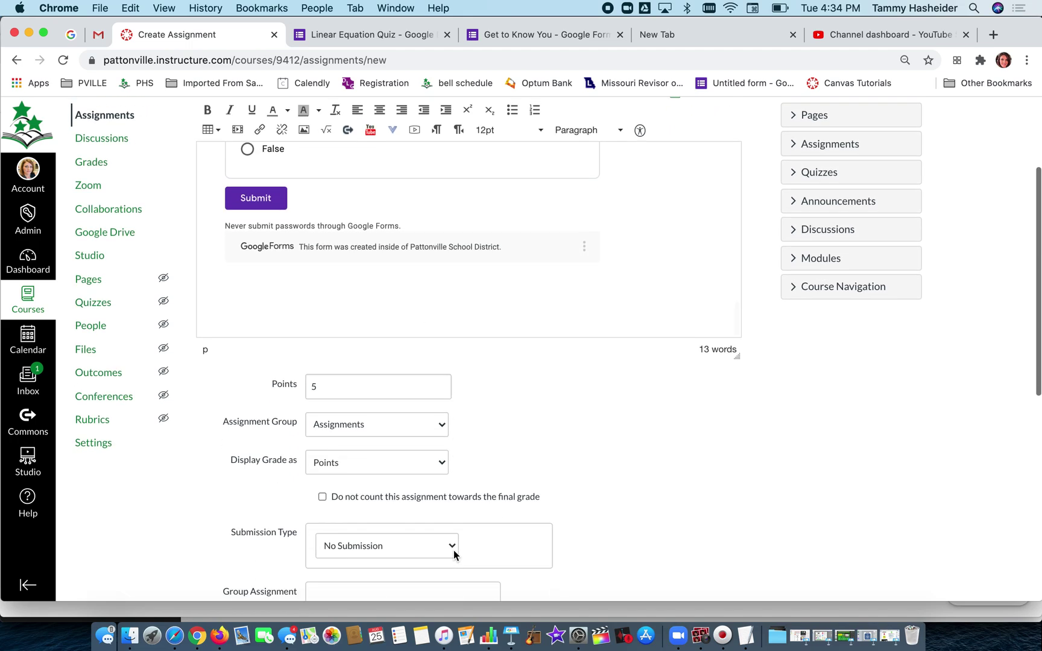
pyautogui.scroll(-5, 453, 551)
pyautogui.click(345, 239)
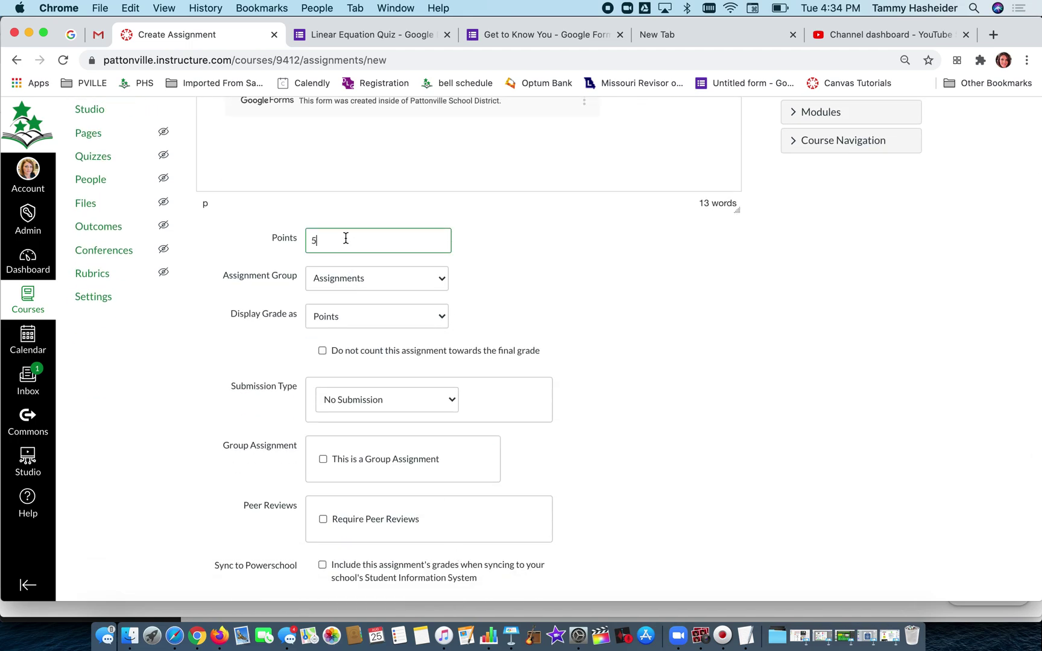
pyautogui.moveTo(345, 239); pyautogui.dragTo(282, 242)
pyautogui.write('0')
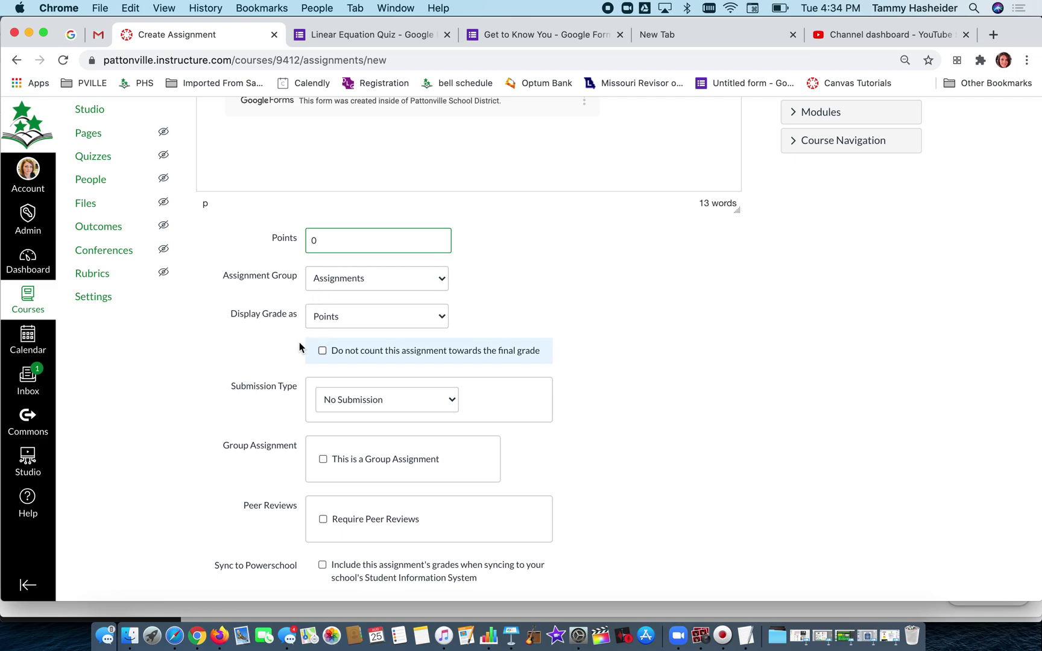
pyautogui.click(322, 317)
pyautogui.click(324, 302)
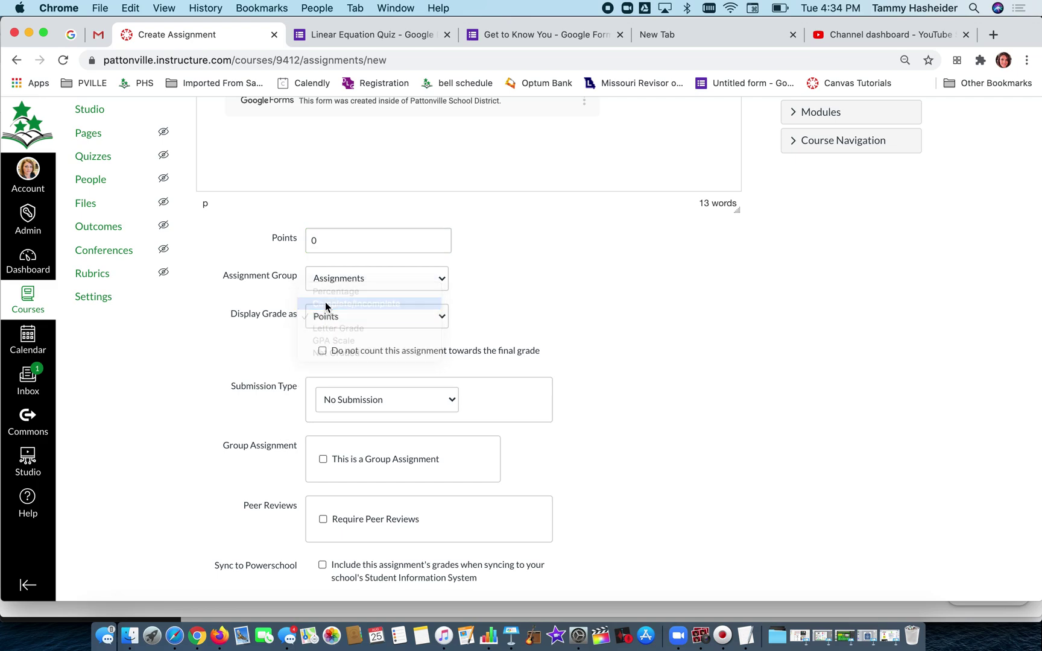
pyautogui.click(328, 315)
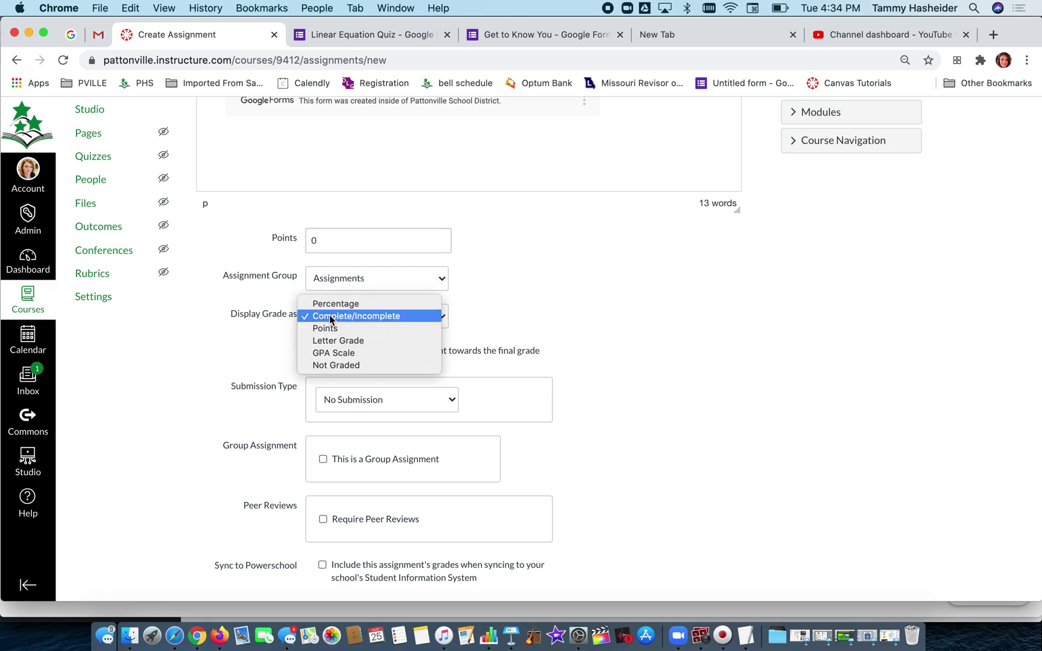
pyautogui.click(332, 368)
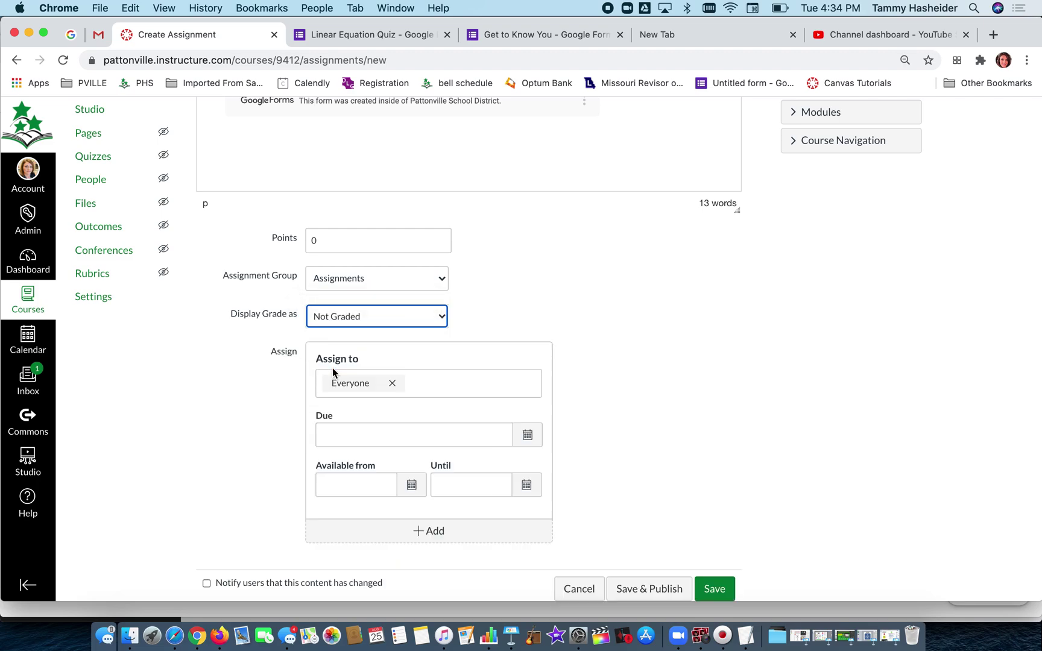
# Set the due date to September 1 at 11:59pm, then save and publish the assignment.
pyautogui.scroll(-1, 266, 367)
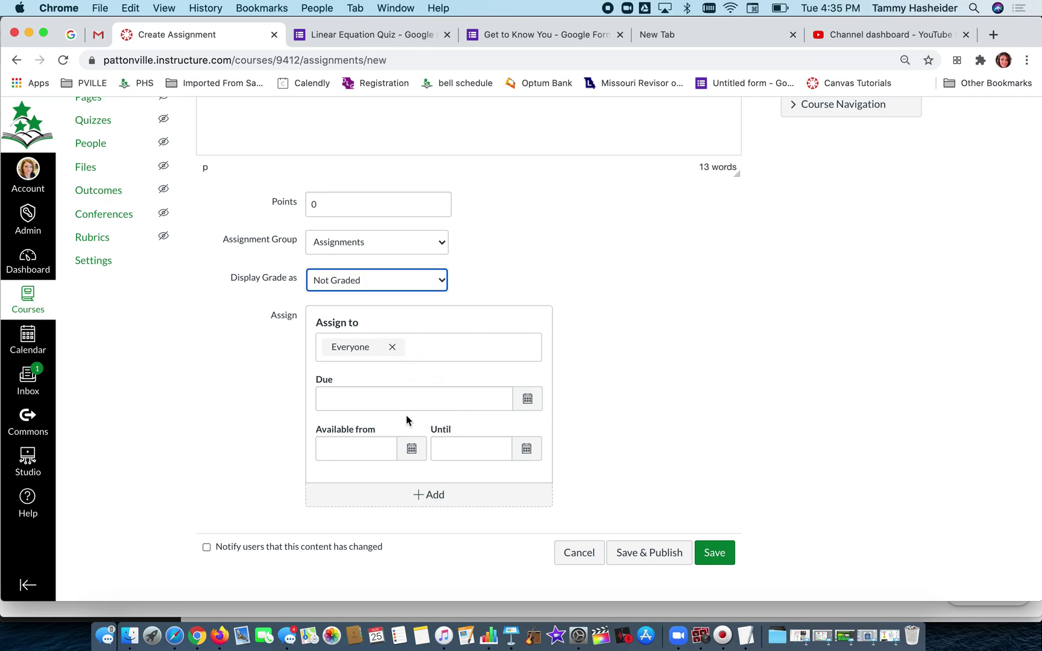
pyautogui.click(529, 401)
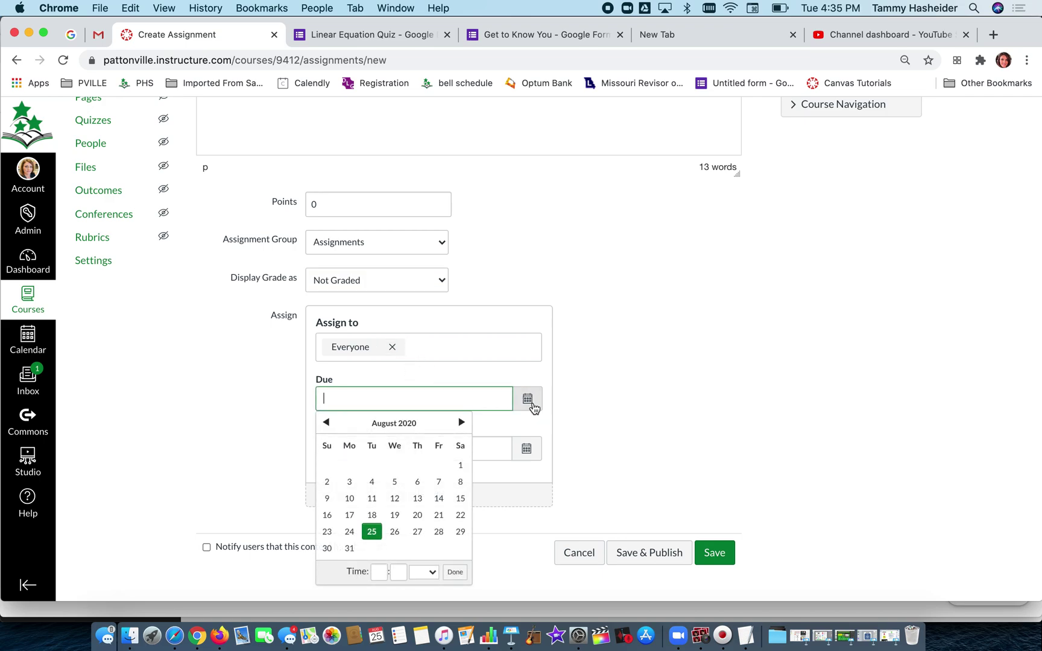
pyautogui.click(462, 422)
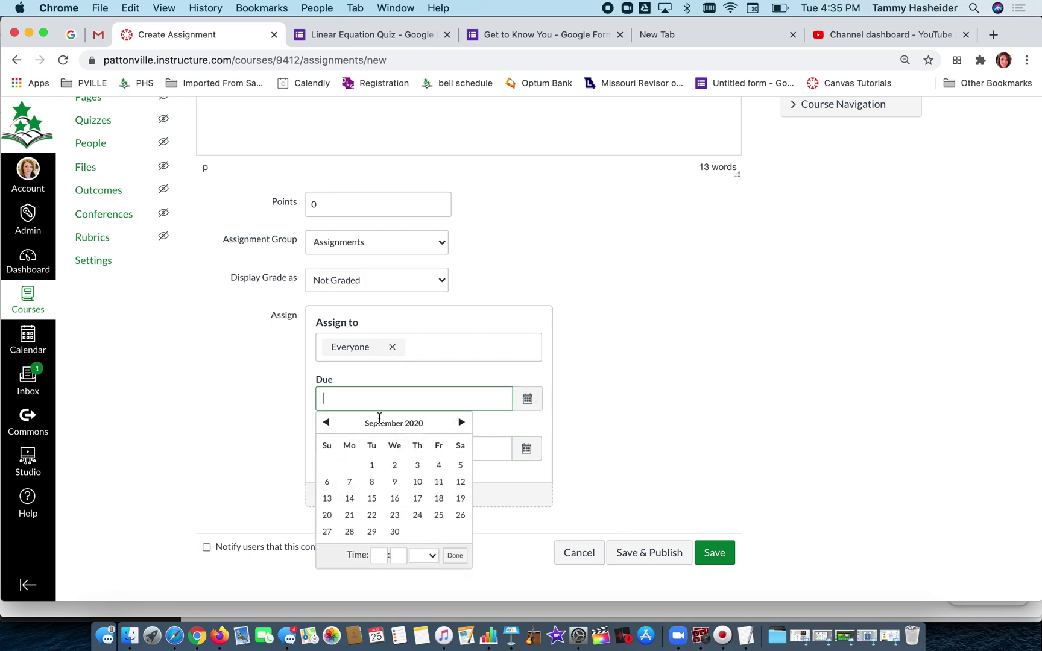
pyautogui.click(394, 465)
pyautogui.click(373, 465)
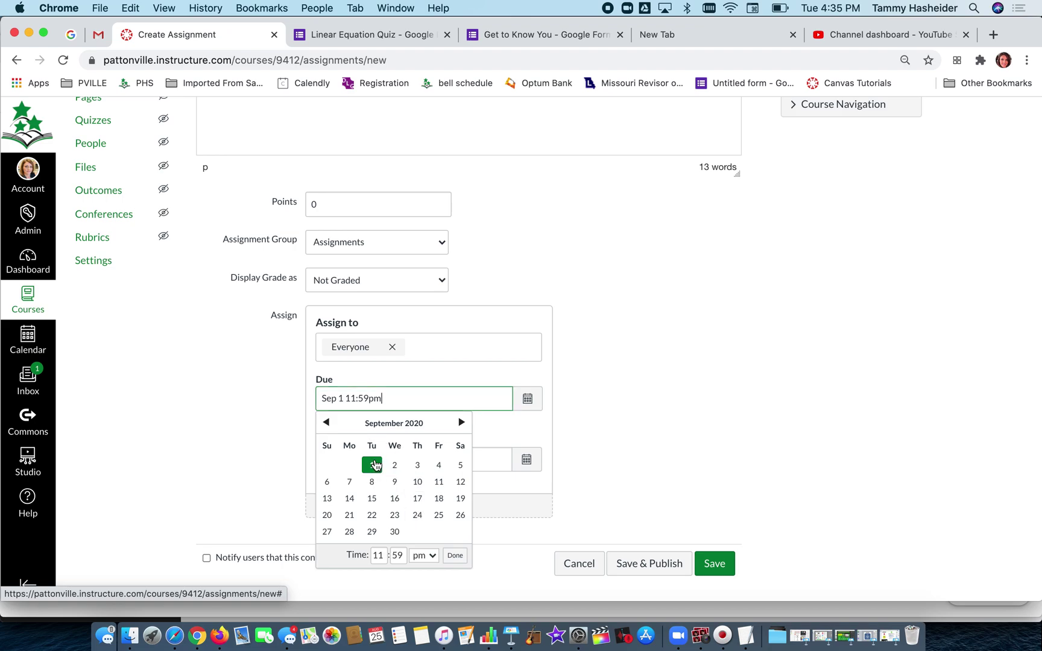
pyautogui.click(465, 560)
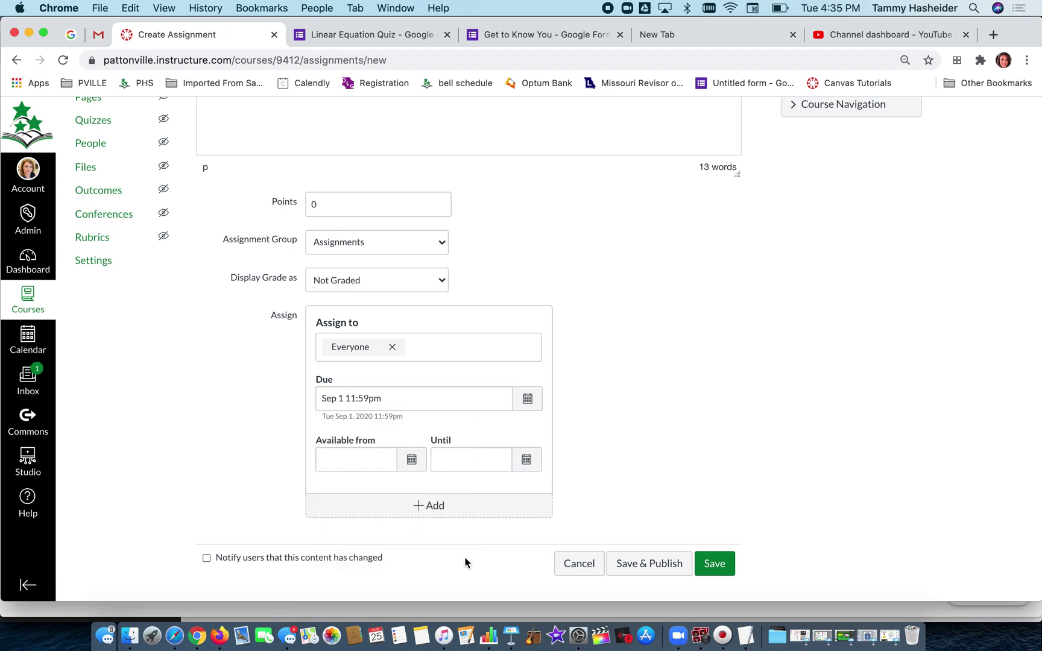
pyautogui.click(643, 570)
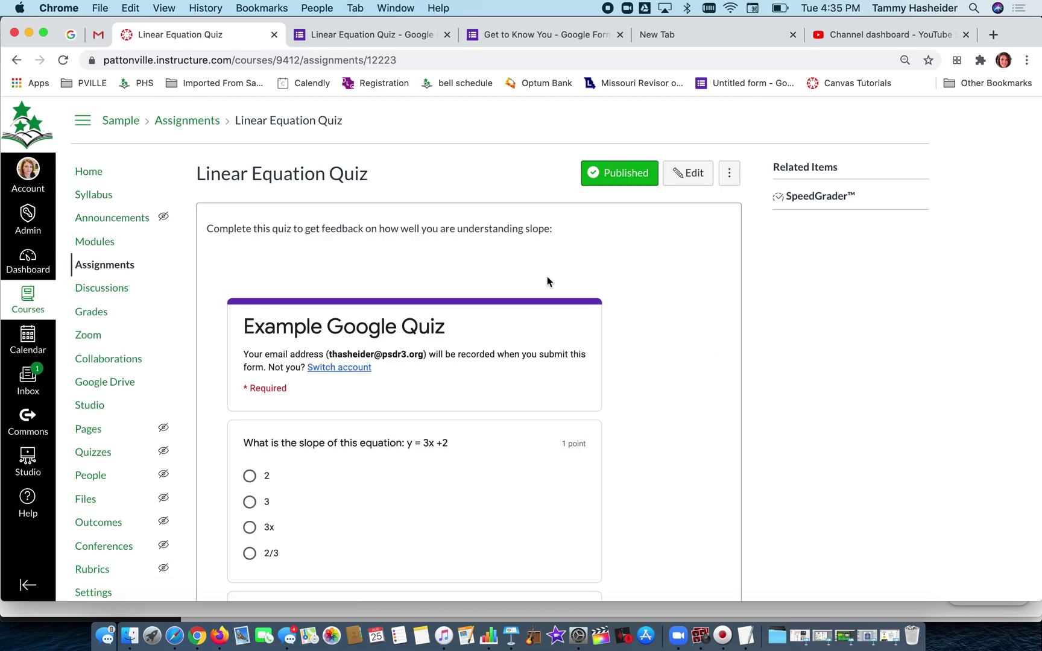
# From Modules, add the Linear Equation Quiz assignment as a new Unit 2 item.
pyautogui.scroll(-10, 296, 469)
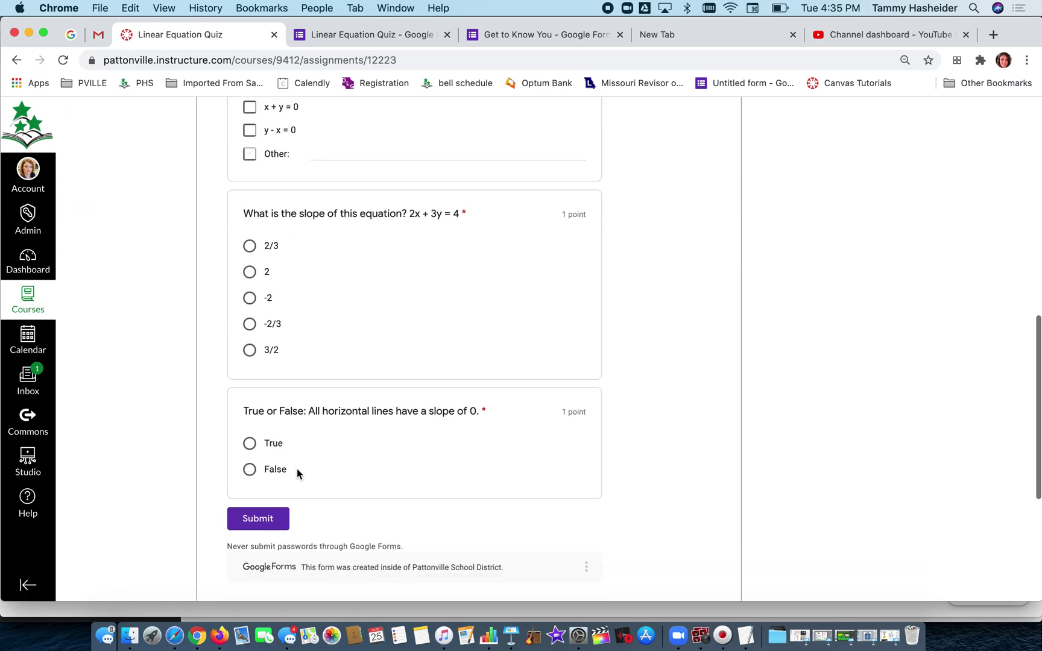
pyautogui.scroll(10, 296, 469)
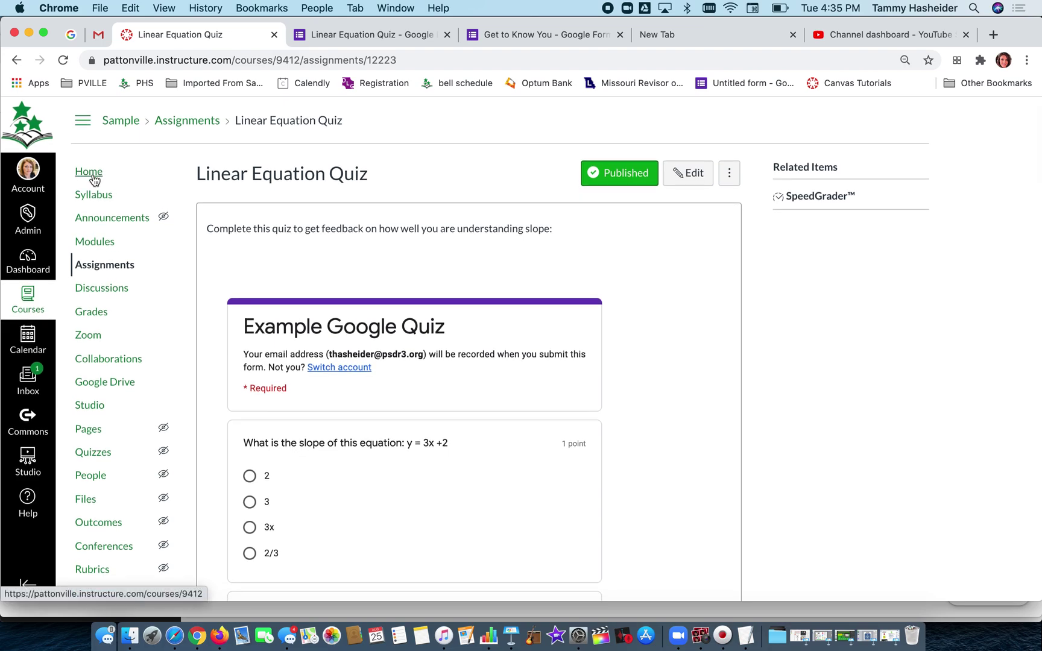
pyautogui.click(91, 242)
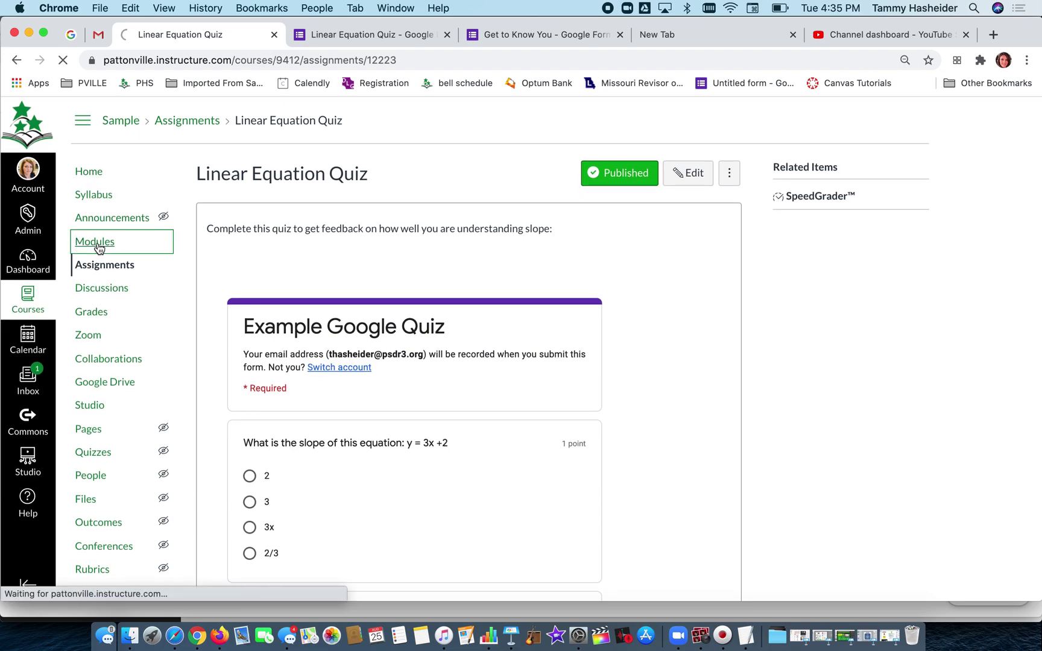
pyautogui.scroll(-5, 521, 457)
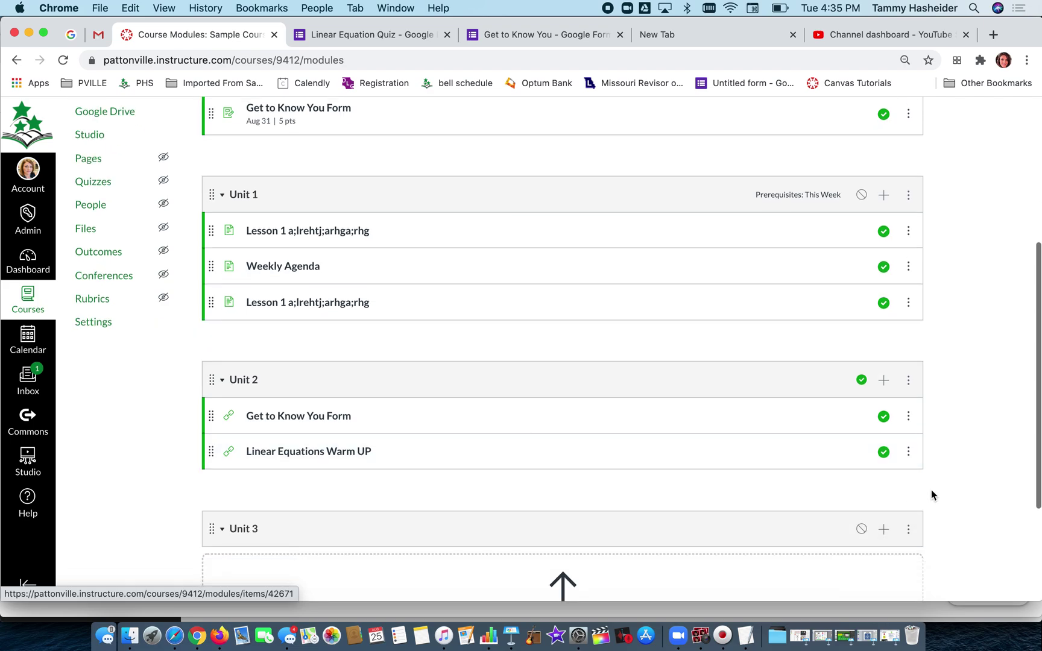
pyautogui.click(886, 380)
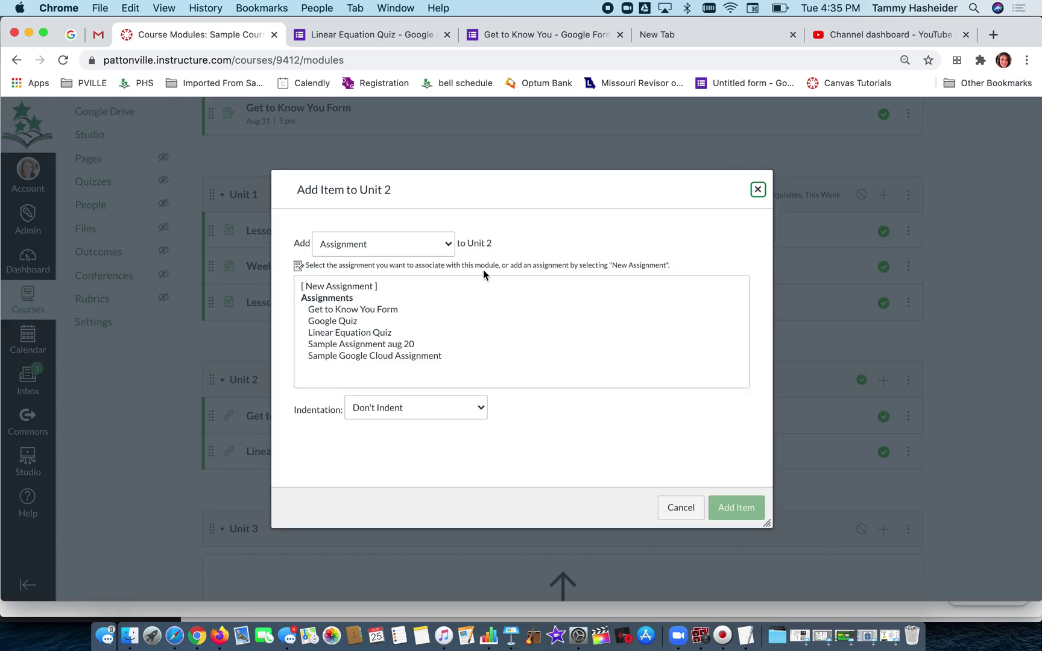
pyautogui.click(444, 244)
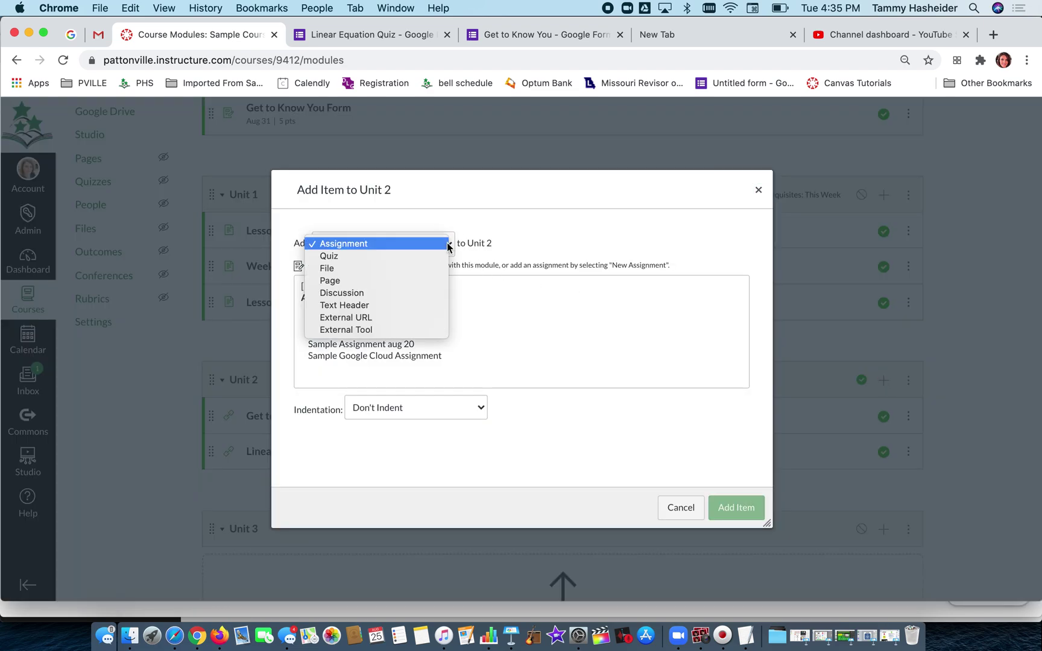
pyautogui.click(404, 244)
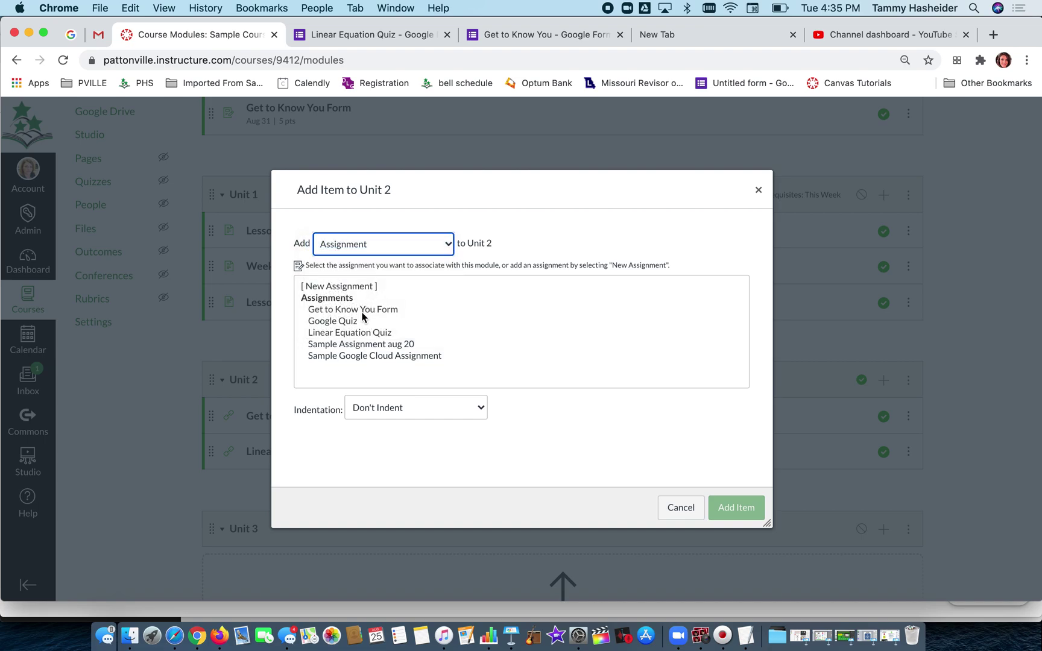
pyautogui.click(354, 335)
pyautogui.click(737, 505)
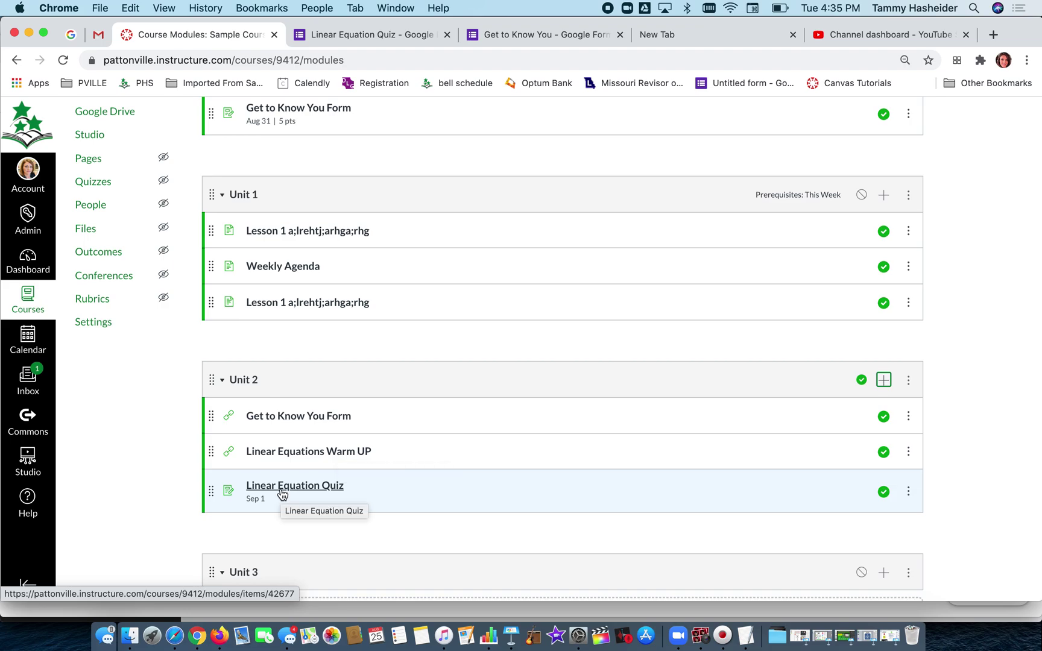
pyautogui.scroll(5, 145, 483)
pyautogui.scroll(-1, 256, 364)
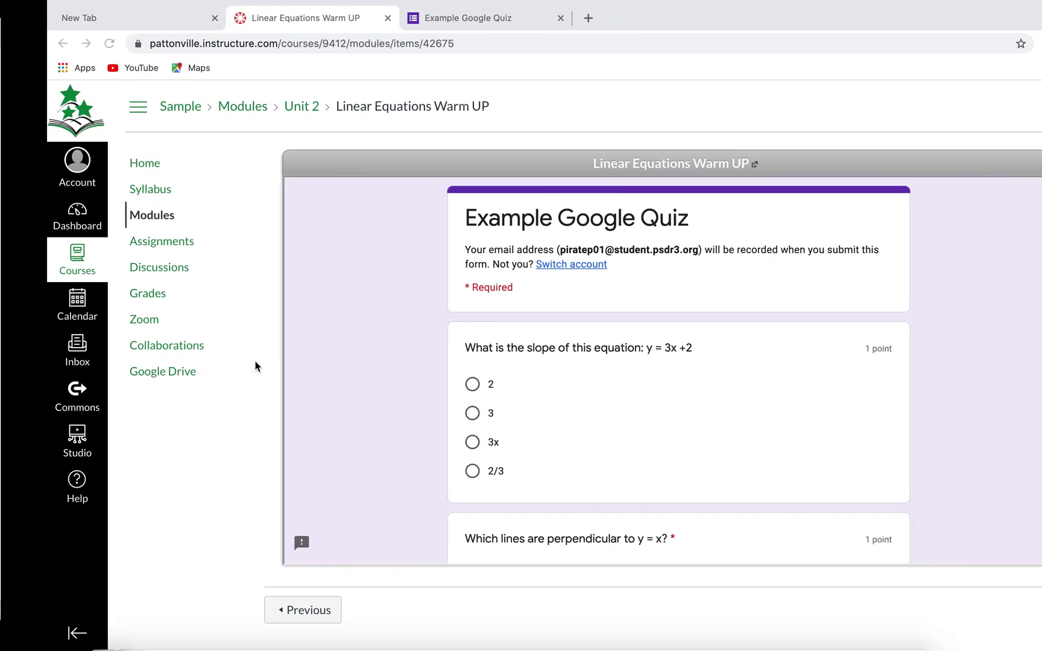
pyautogui.click(144, 163)
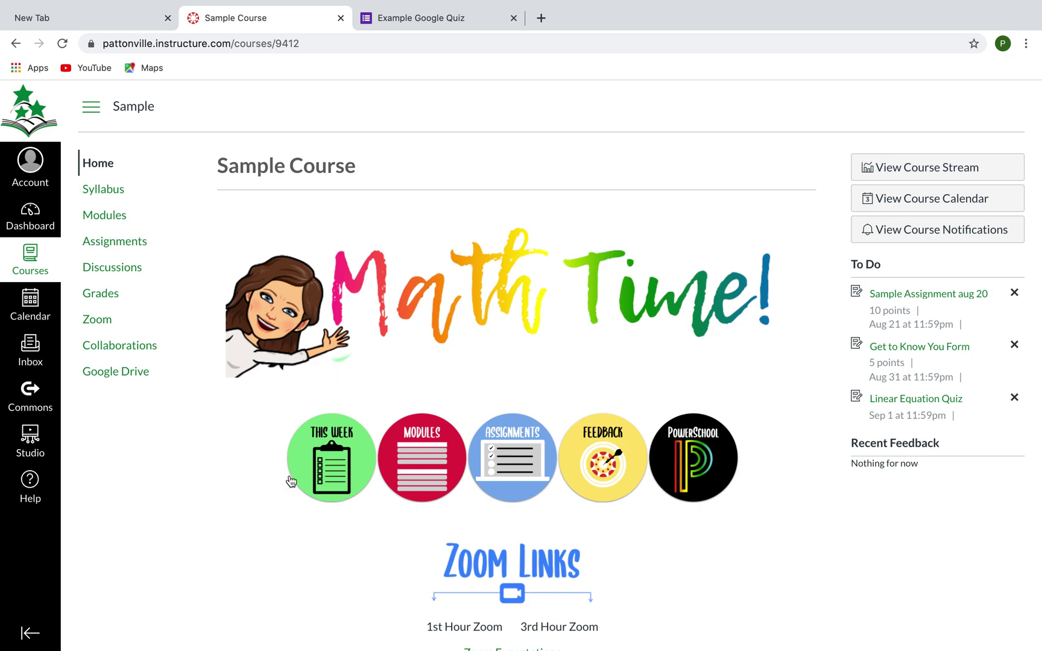
pyautogui.click(399, 476)
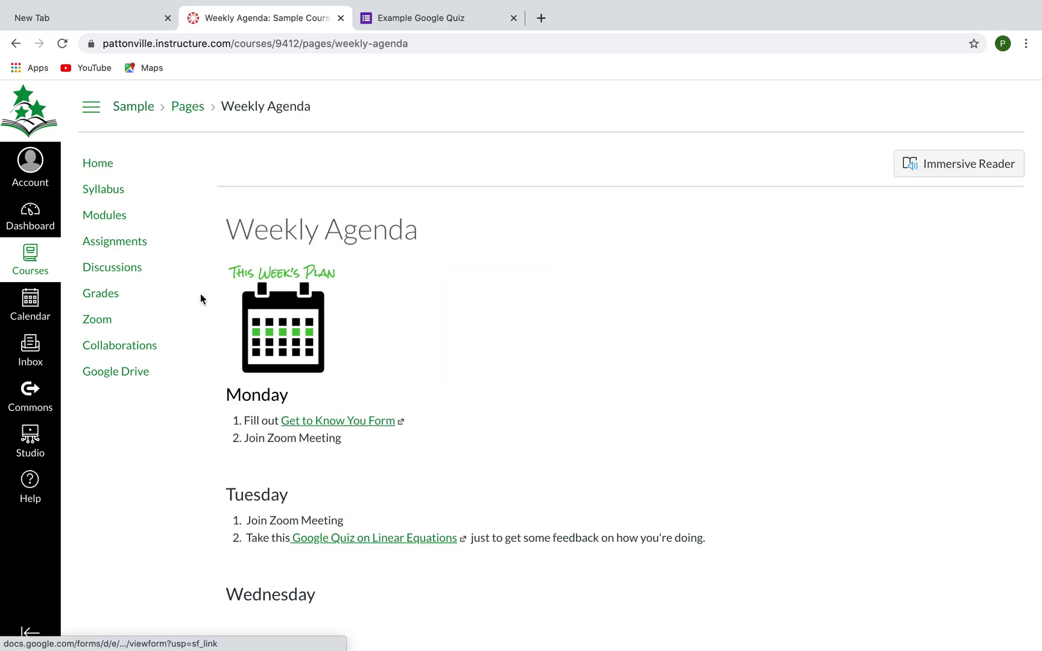
pyautogui.click(104, 169)
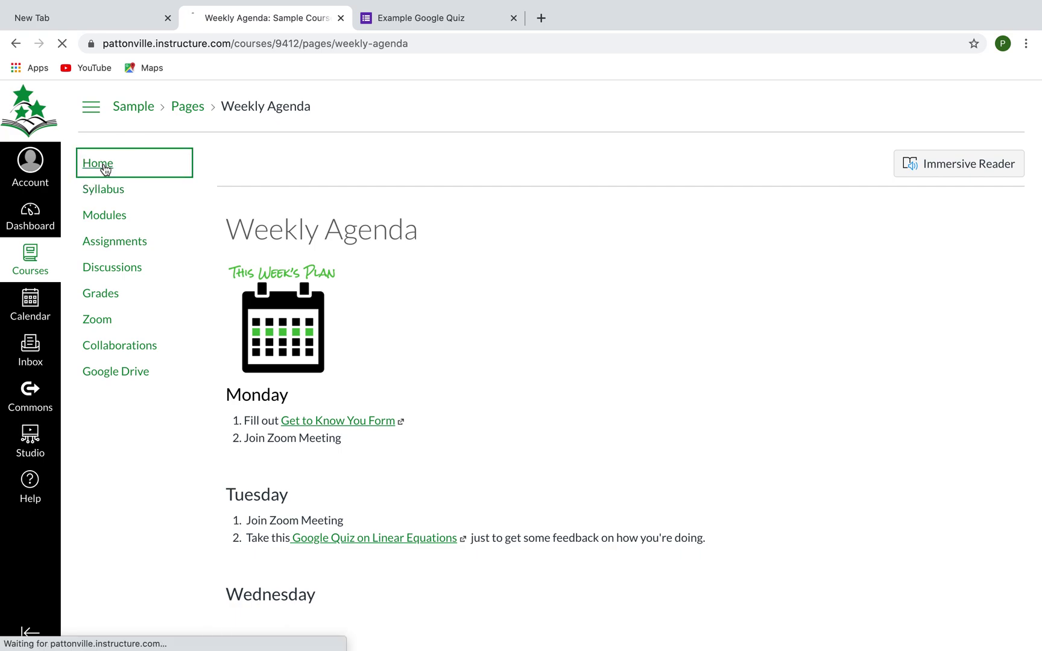
pyautogui.scroll(-2, 422, 467)
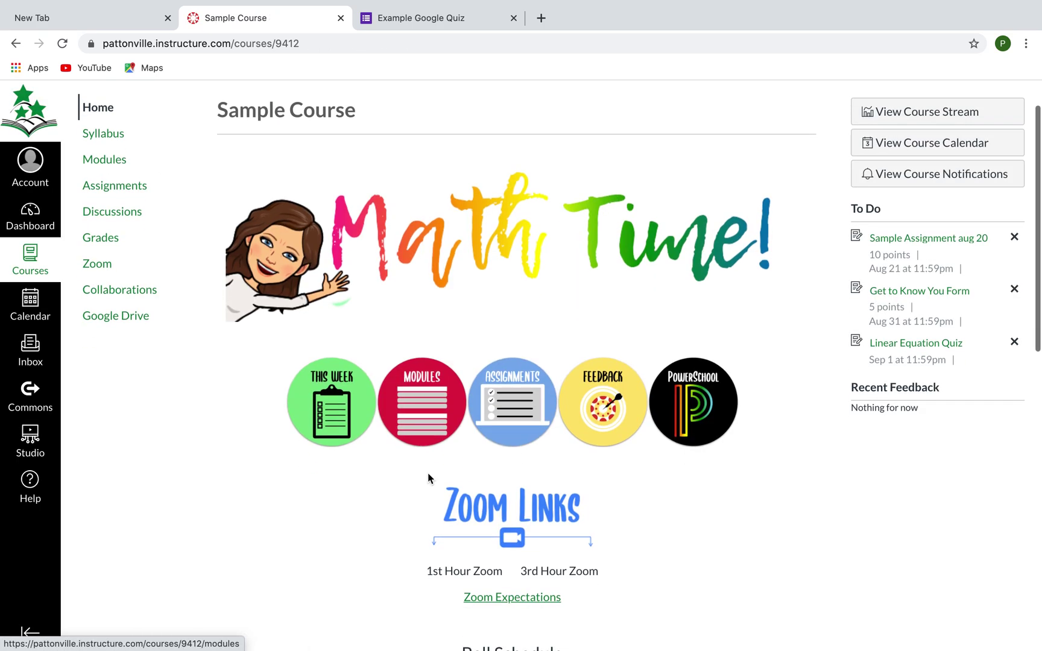
pyautogui.click(431, 423)
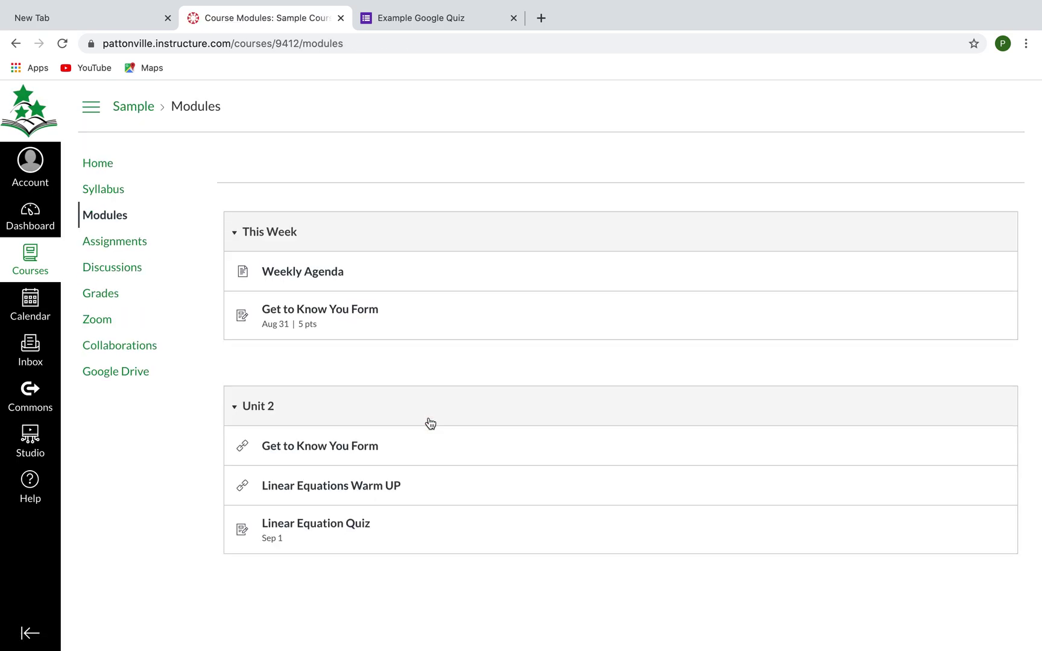
pyautogui.click(97, 164)
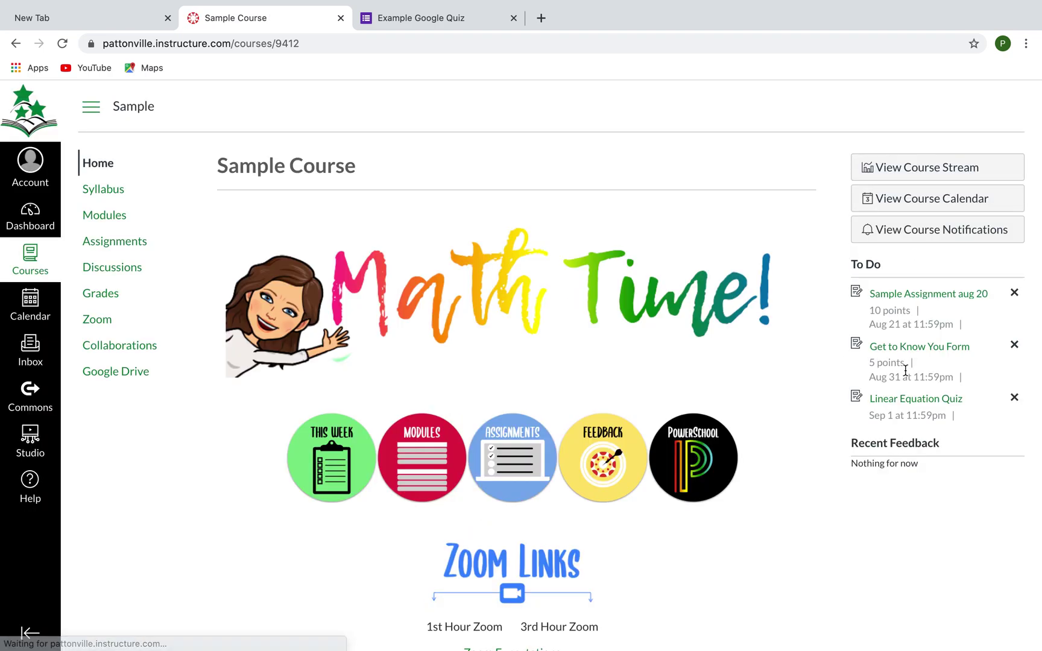
pyautogui.click(894, 401)
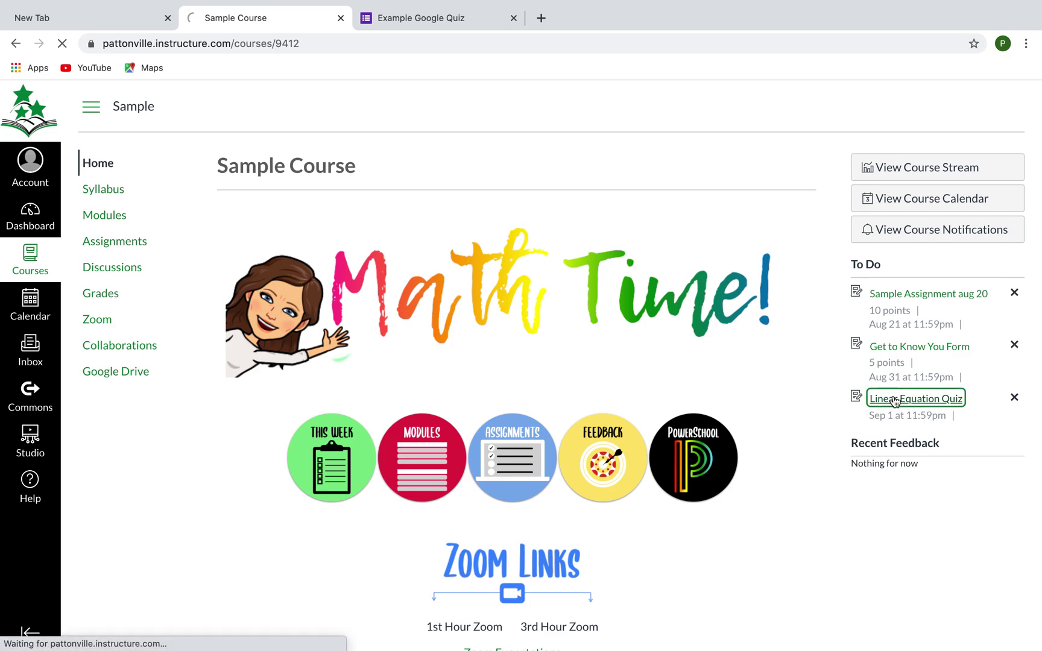
pyautogui.scroll(-10, 568, 473)
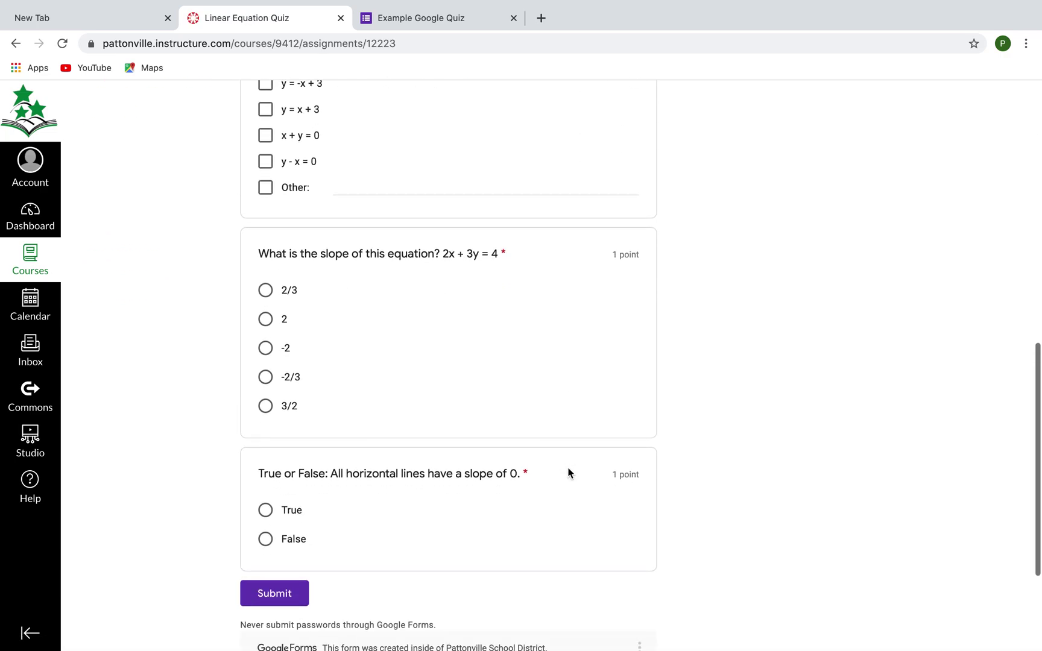
pyautogui.scroll(10, 568, 473)
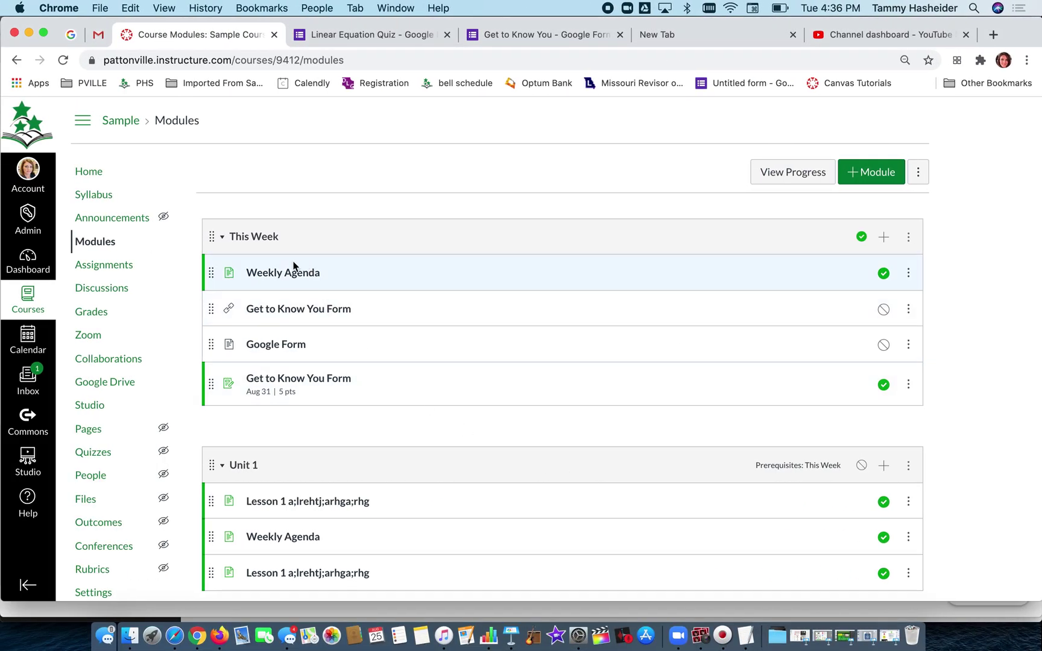
# Edit the Weekly Agenda page and remove the old link from Tuesday's quiz text.
pyautogui.click(293, 267)
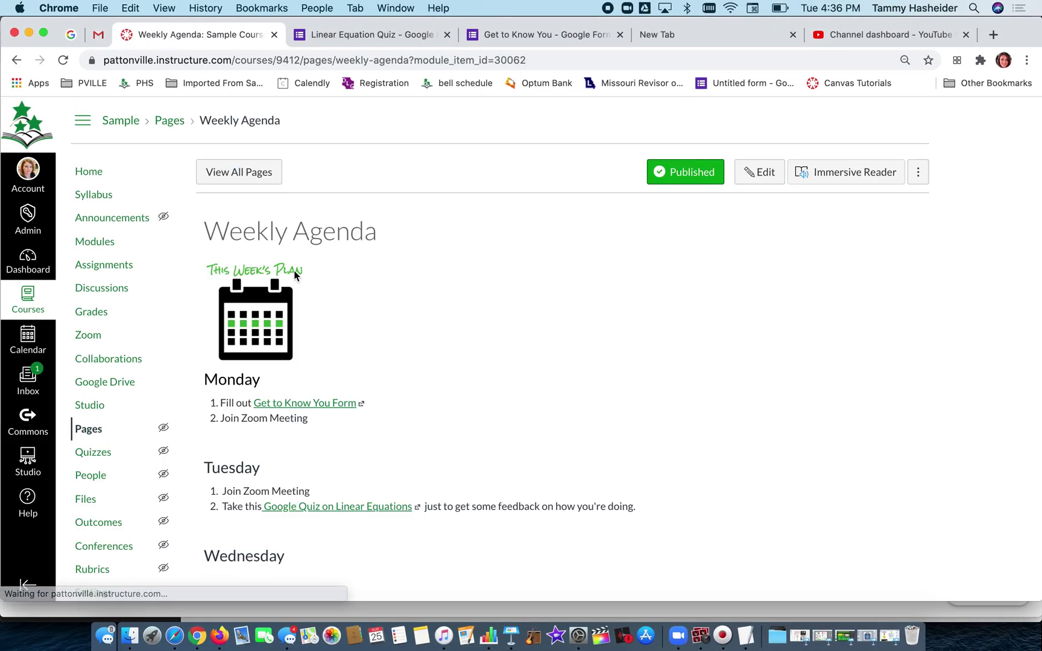
pyautogui.click(757, 172)
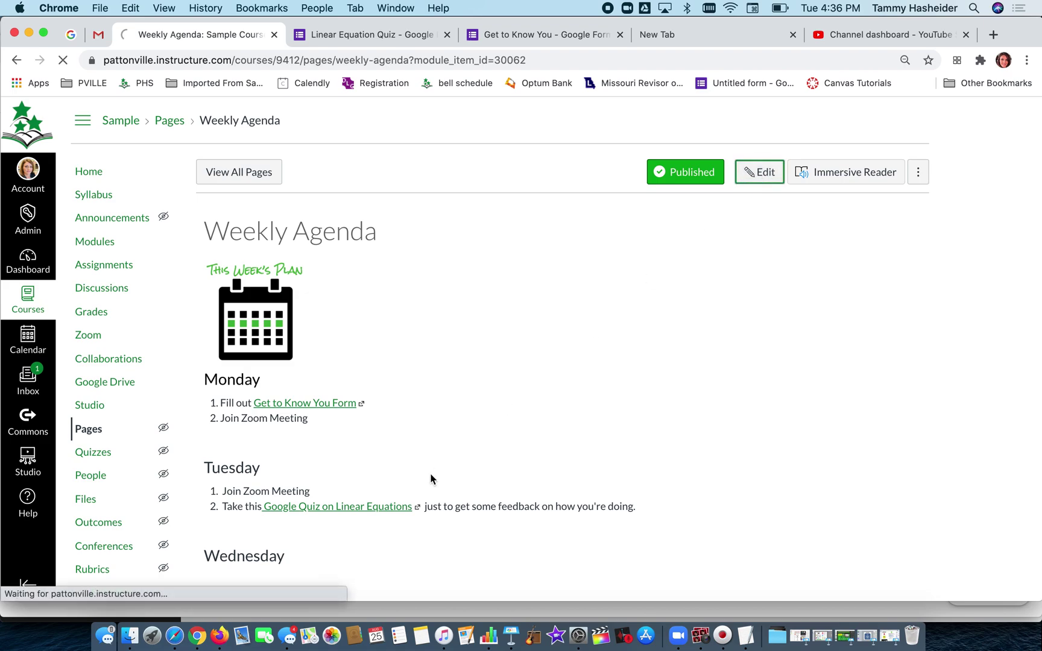
pyautogui.scroll(-1, 432, 478)
pyautogui.scroll(-5, 423, 409)
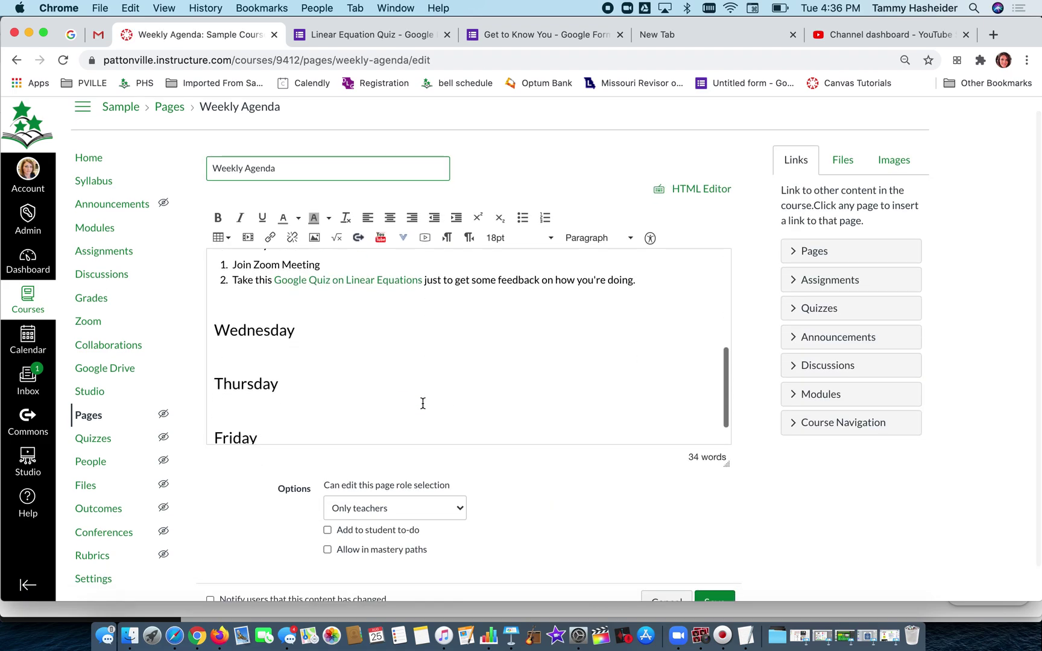
pyautogui.scroll(2, 423, 402)
pyautogui.click(422, 344)
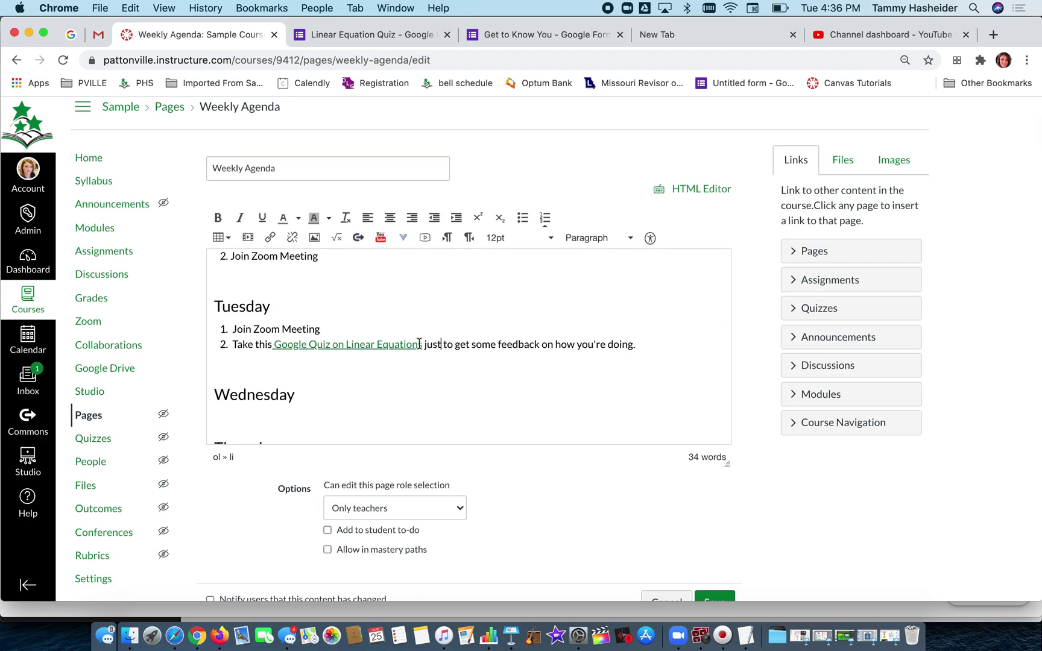
pyautogui.moveTo(422, 344); pyautogui.dragTo(272, 345)
pyautogui.click(293, 238)
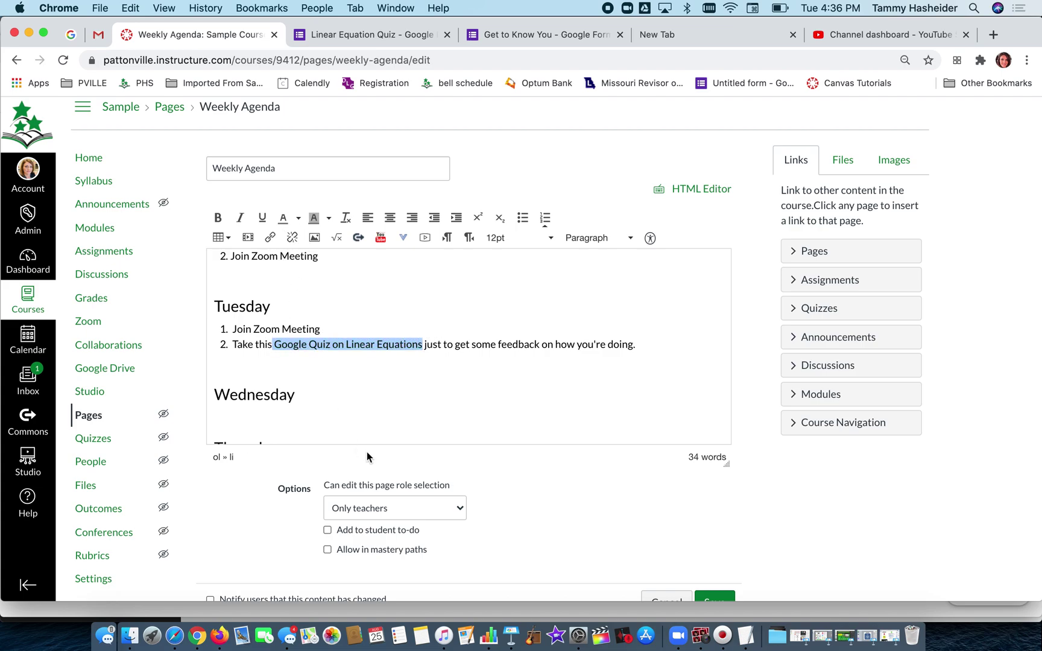
pyautogui.click(428, 372)
# Link 'Google Quiz on Linear Equations' to the Linear Equation Quiz assignment and save the page.
pyautogui.moveTo(275, 344); pyautogui.dragTo(422, 349)
pyautogui.click(793, 282)
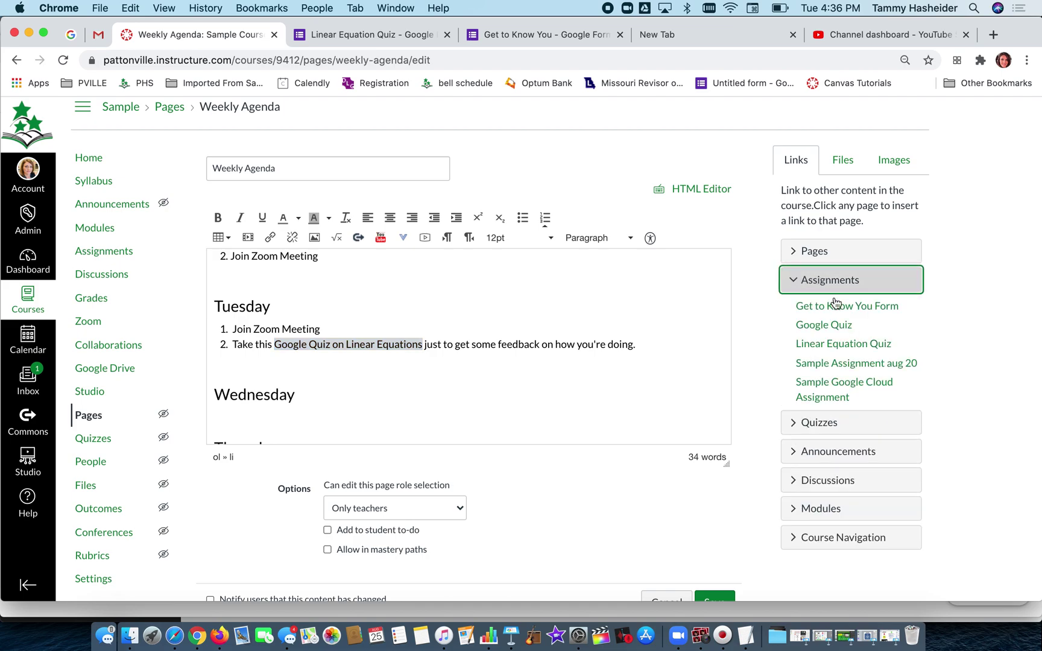
pyautogui.click(850, 349)
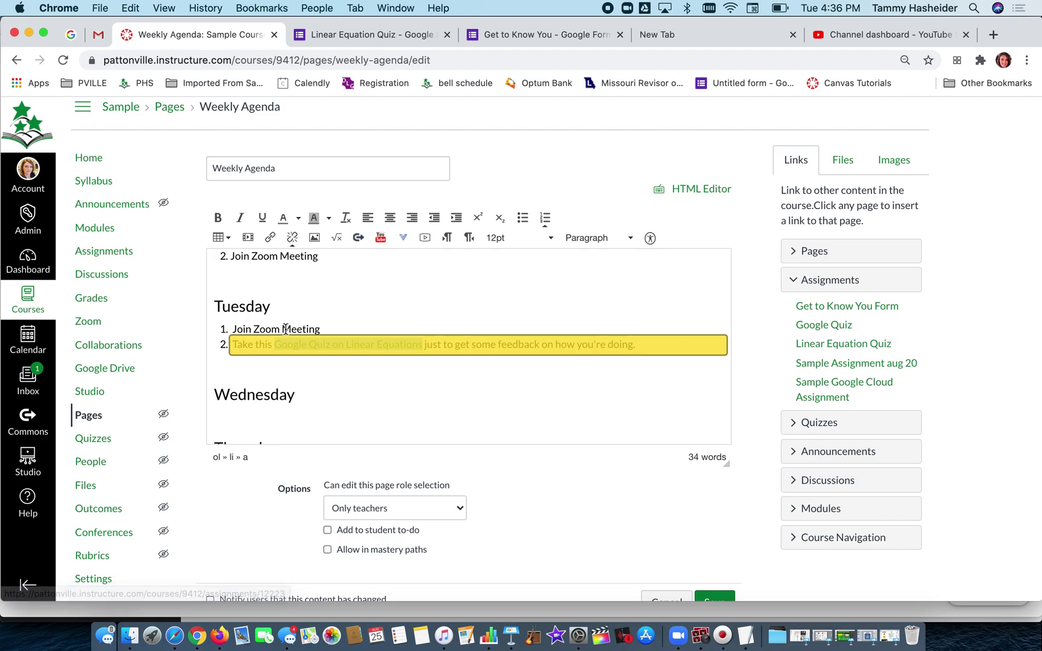
pyautogui.scroll(5, 423, 414)
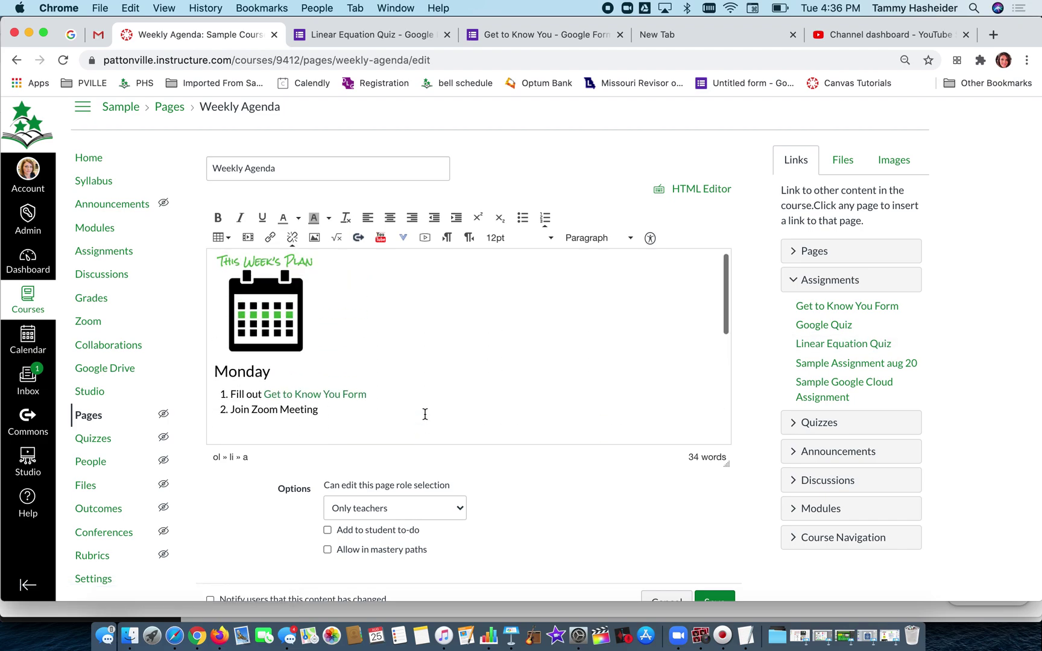
pyautogui.scroll(-6, 423, 414)
pyautogui.scroll(-2, 729, 593)
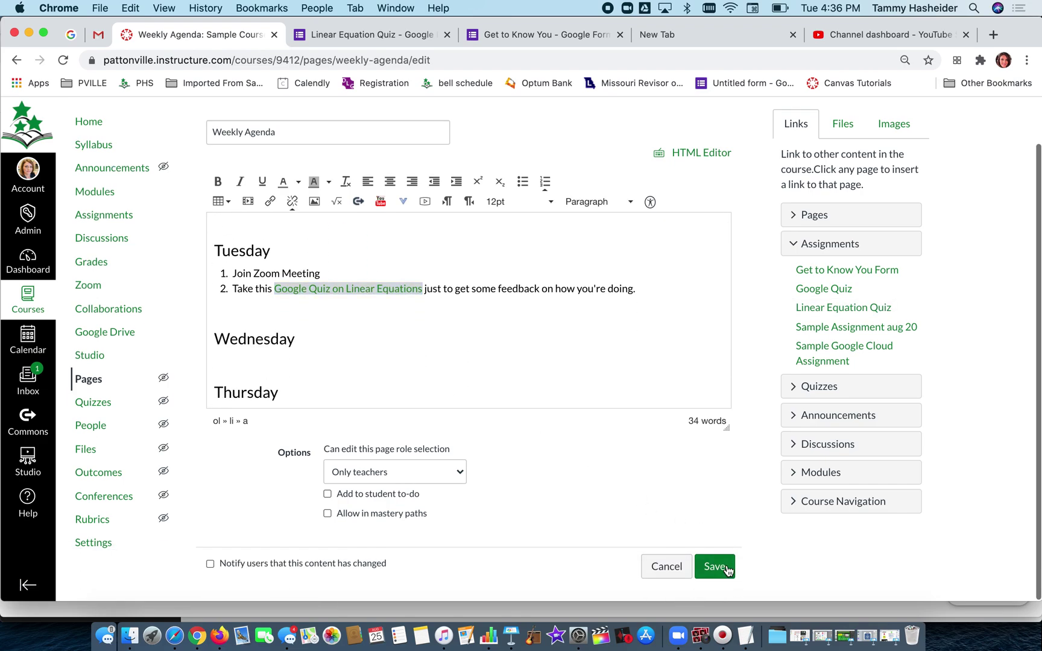
pyautogui.click(728, 568)
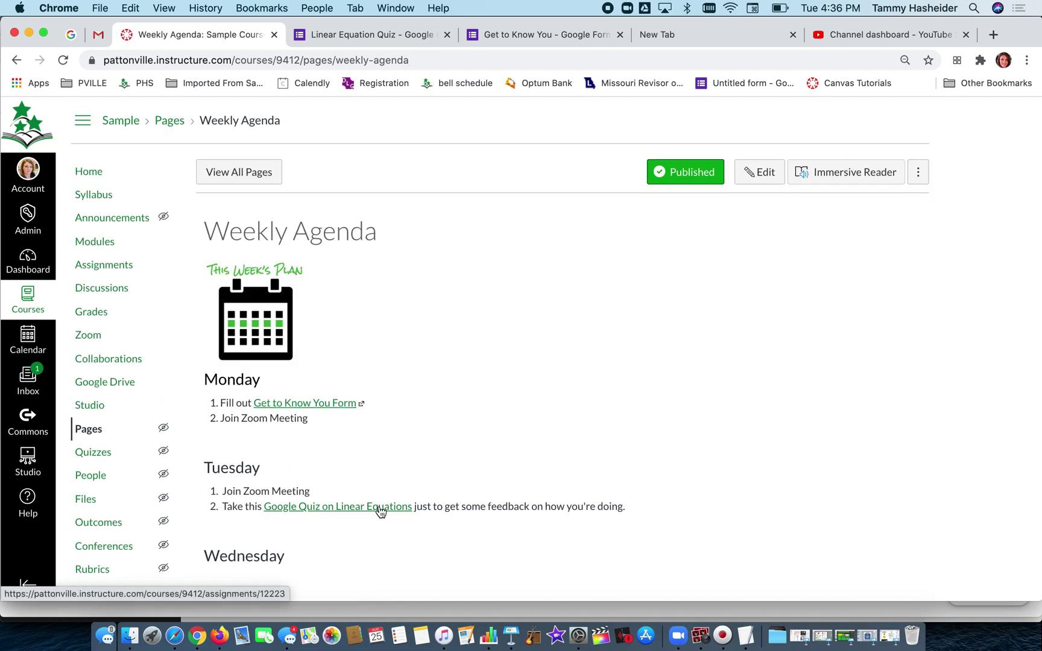
# As a student, go from course Home through This Week's agenda to the Linear Equation Quiz.
pyautogui.hotkey('ctrl', 'Right')
pyautogui.click(98, 166)
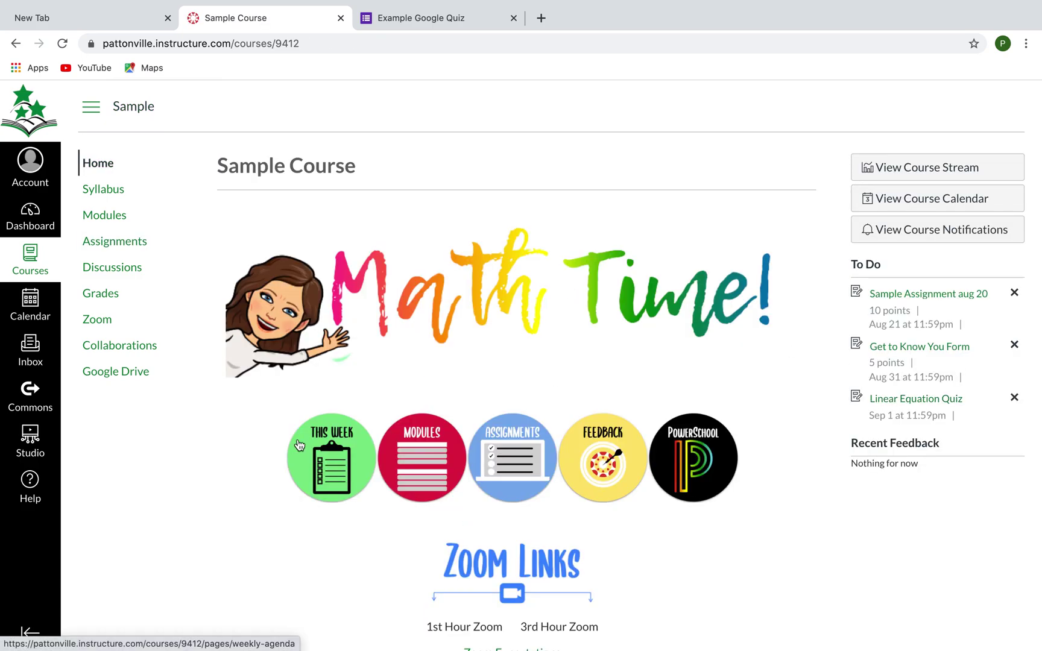
pyautogui.click(325, 464)
pyautogui.scroll(-3, 325, 465)
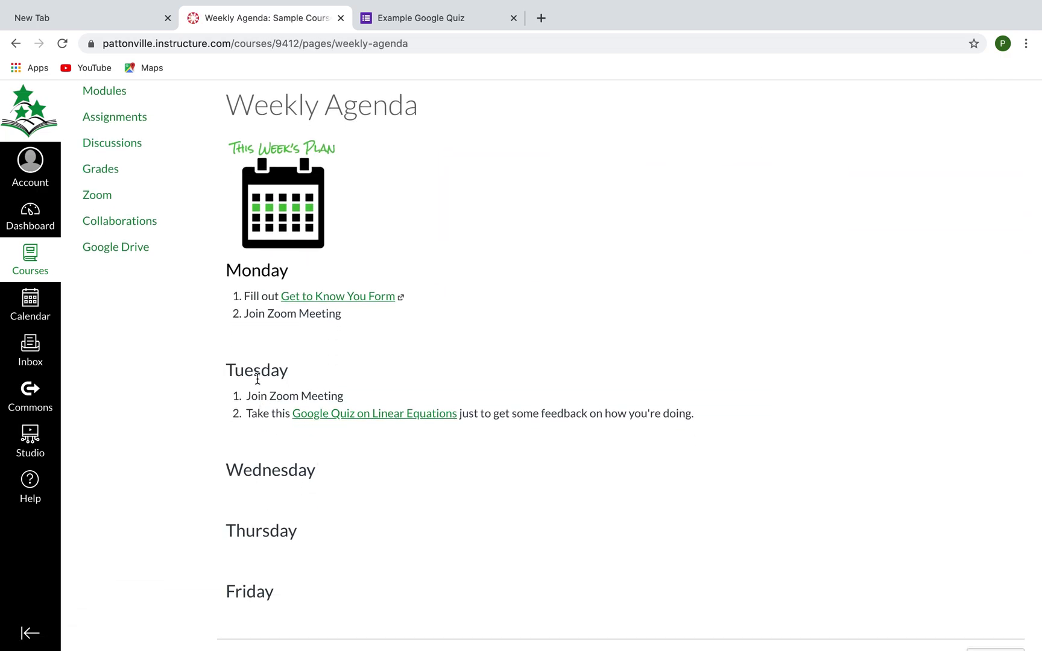
pyautogui.click(348, 419)
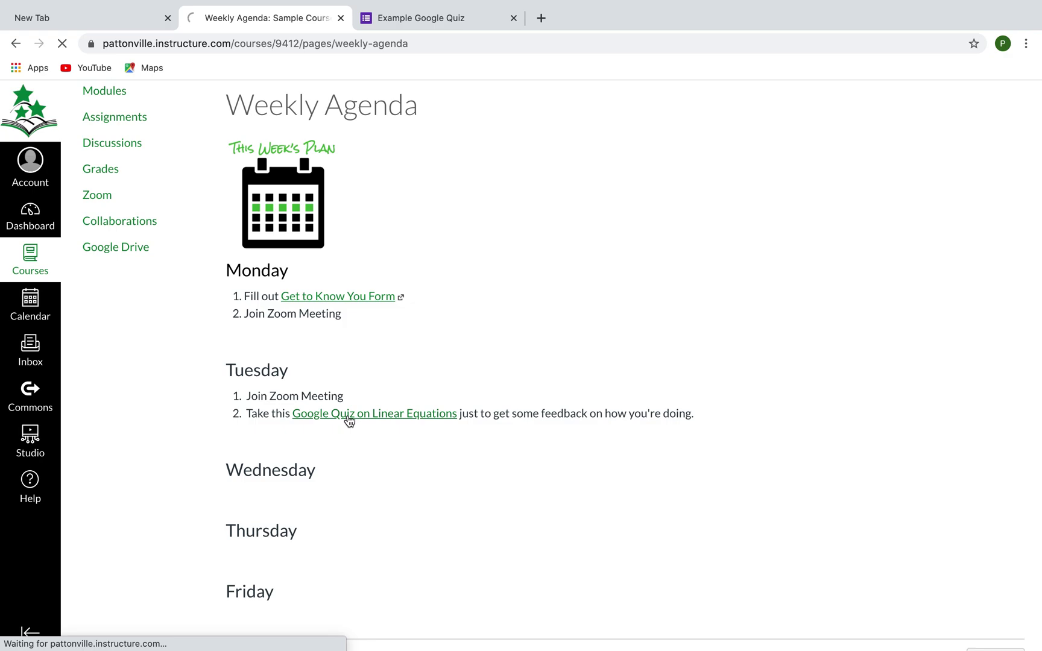
pyautogui.scroll(-13, 393, 312)
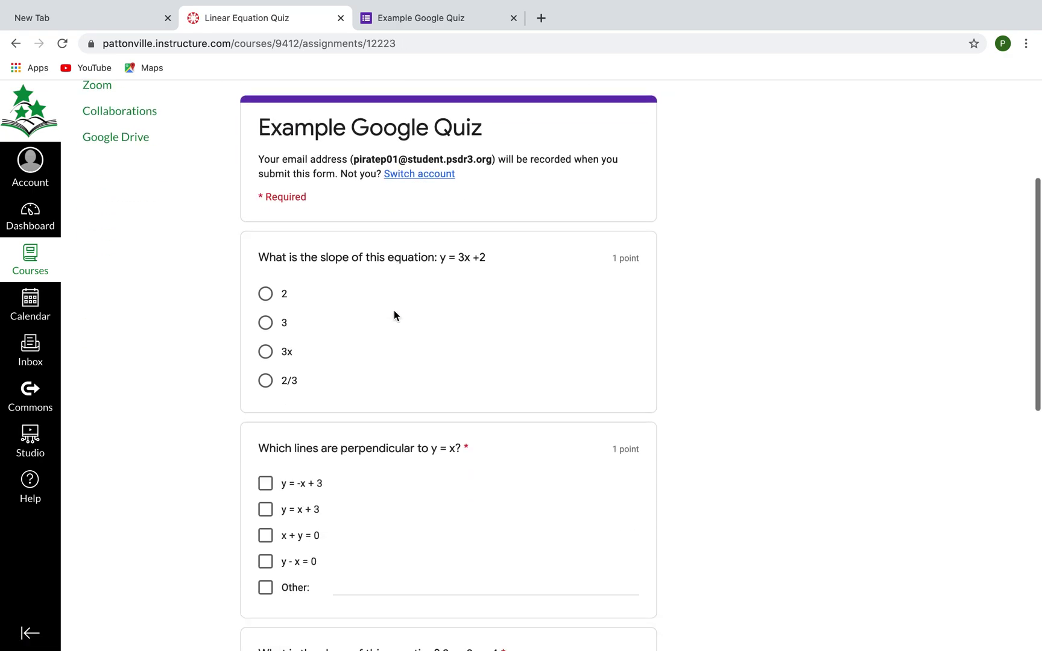
pyautogui.scroll(8, 393, 314)
pyautogui.scroll(5, 395, 311)
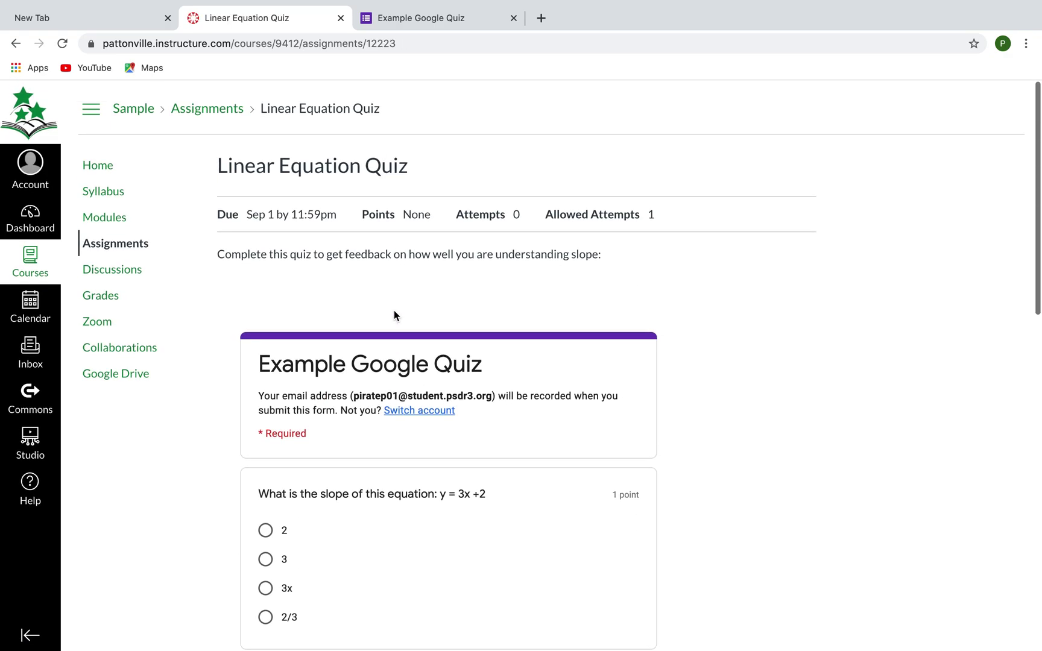